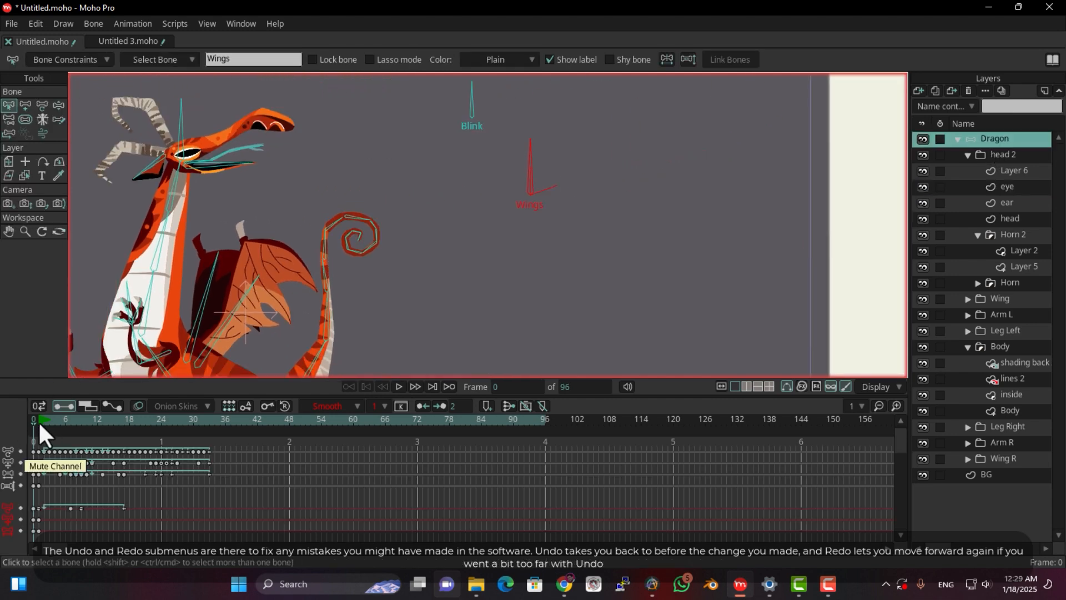
At frame 1, rotate the Wings bone clockwise with Manipulate Bones until it points sideways and slightly upward
left_click(38, 421)
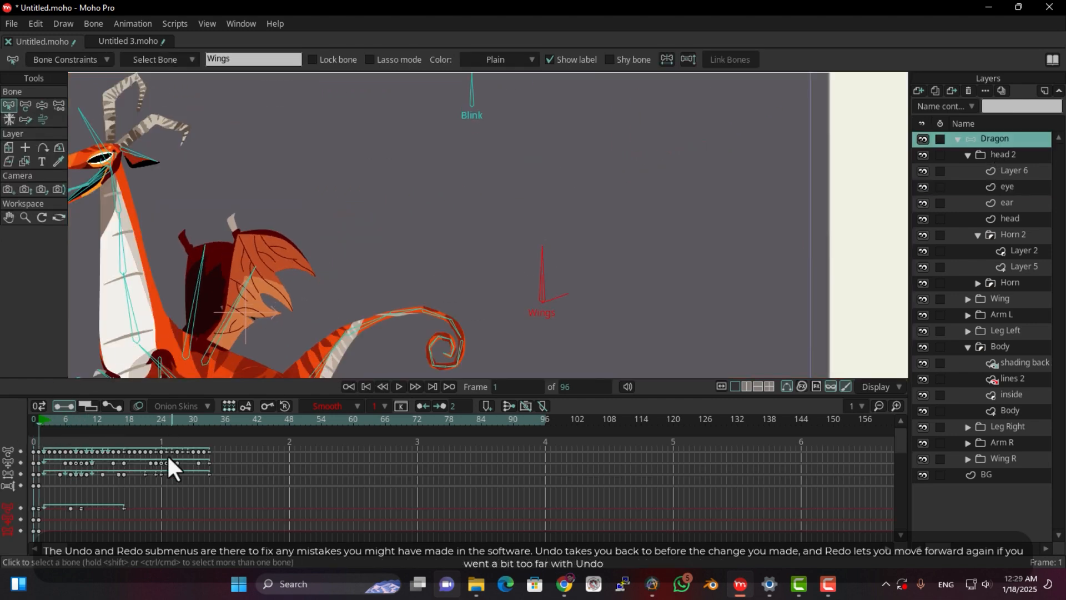
left_click(41, 105)
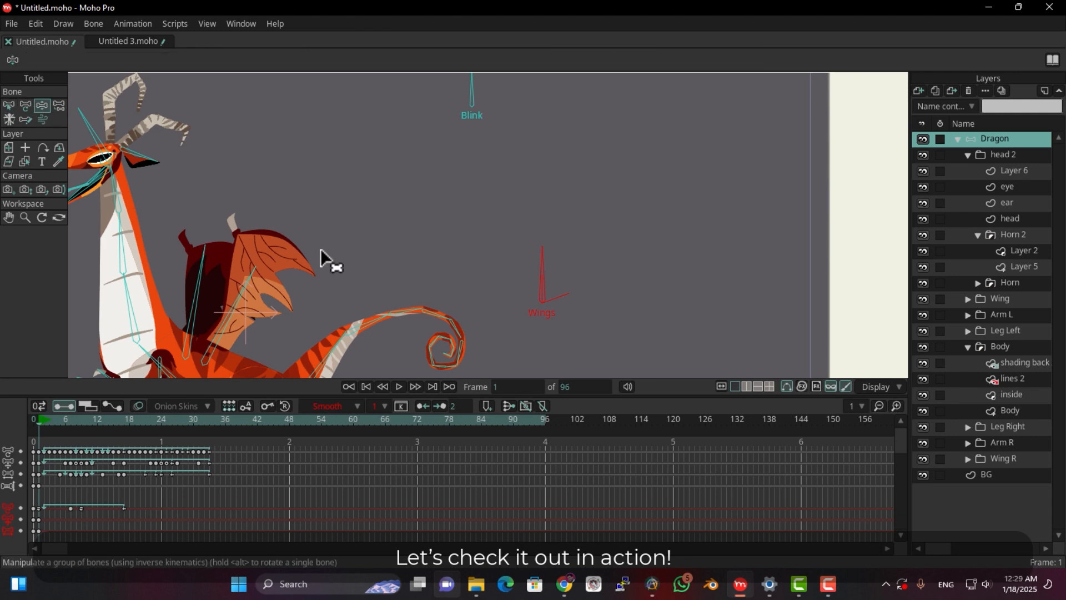
scroll(572, 197, "down", 3)
left_click_drag(570, 178, 601, 231)
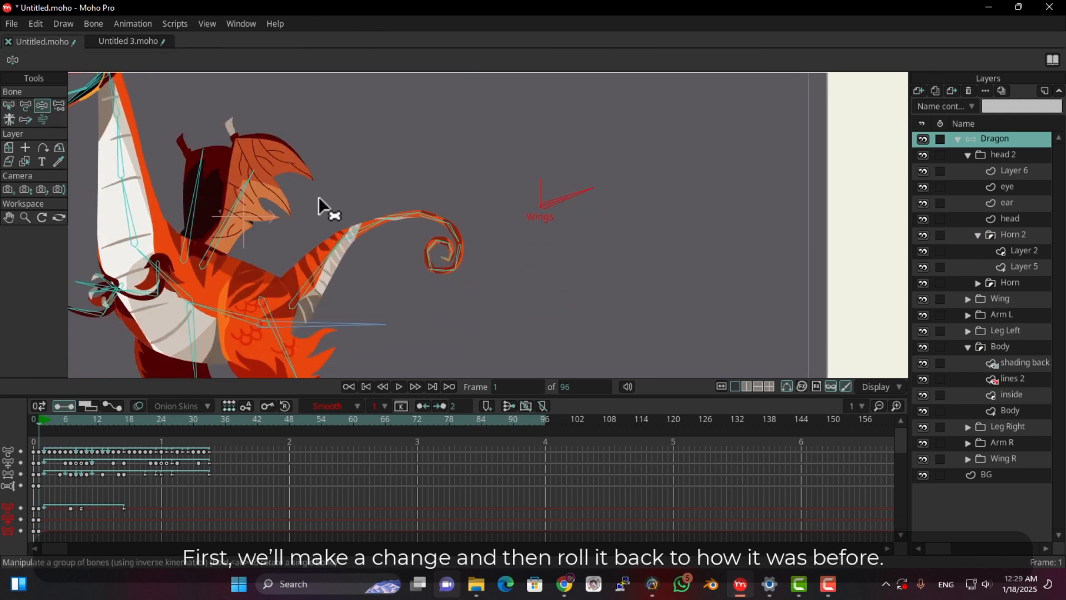
scroll(333, 194, "down", 2)
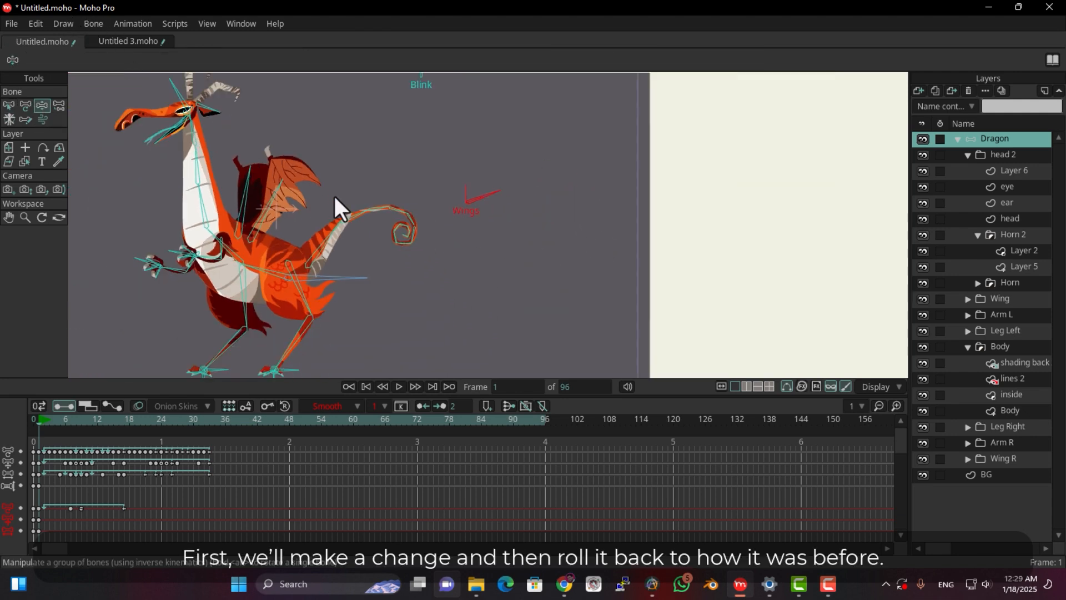
Undo the Wings bone rotation and redo it
left_click(41, 21)
left_click(49, 40)
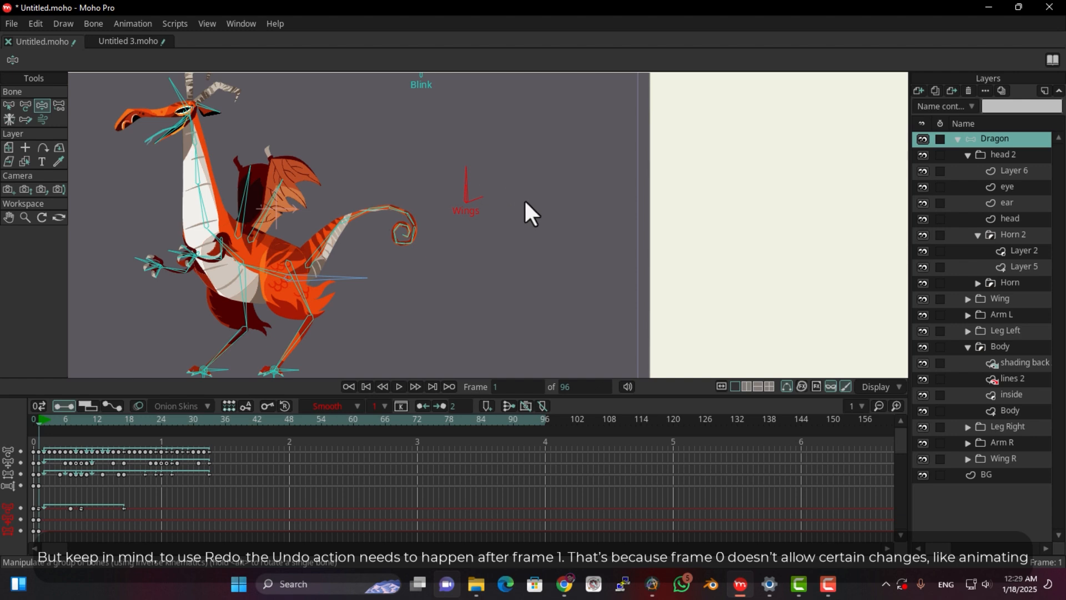
left_click(35, 25)
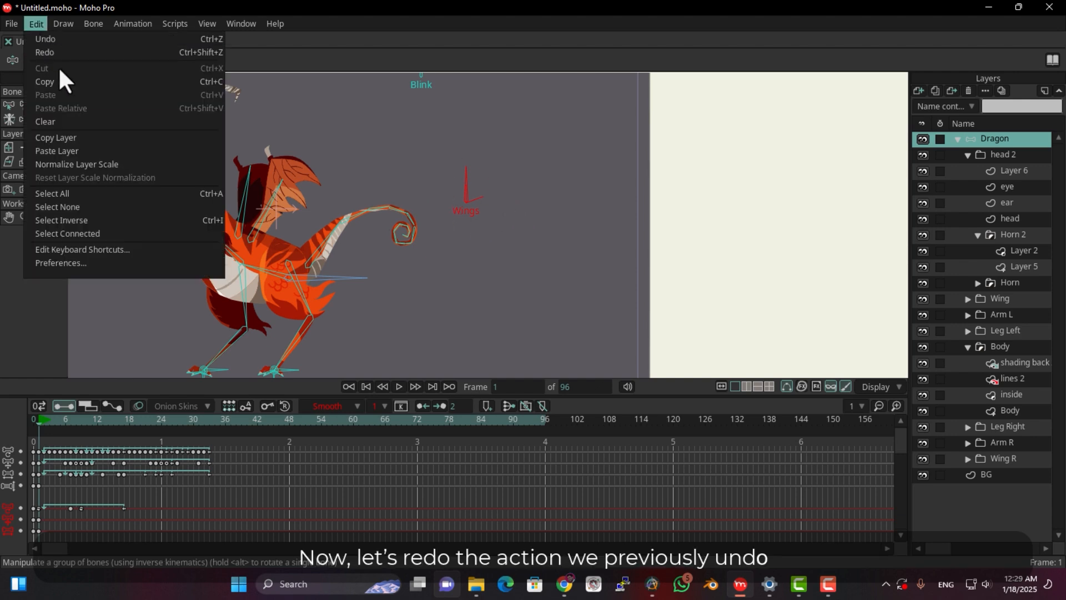
left_click(189, 54)
left_click_drag(527, 181, 522, 175)
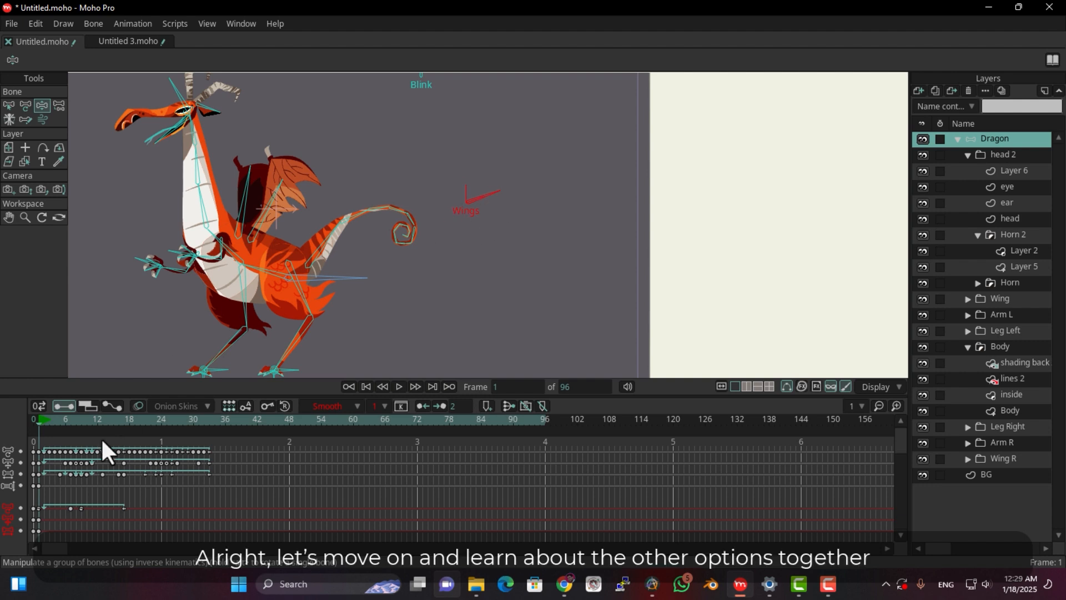
At frame 0, select all points of the dragon's eye in the eye layer of head 2 and cut them
left_click(32, 422)
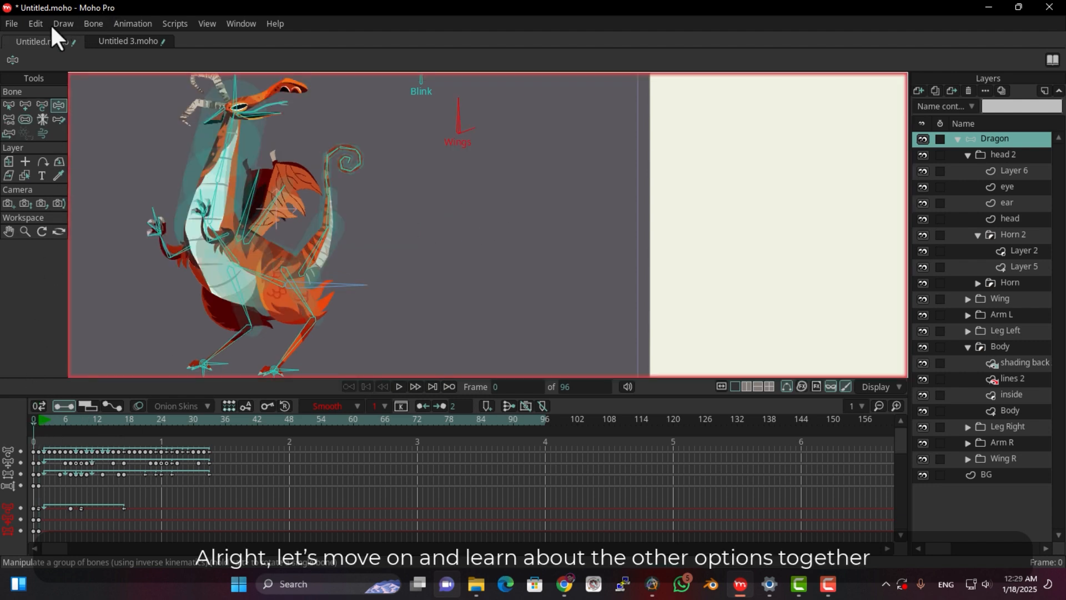
left_click(31, 26)
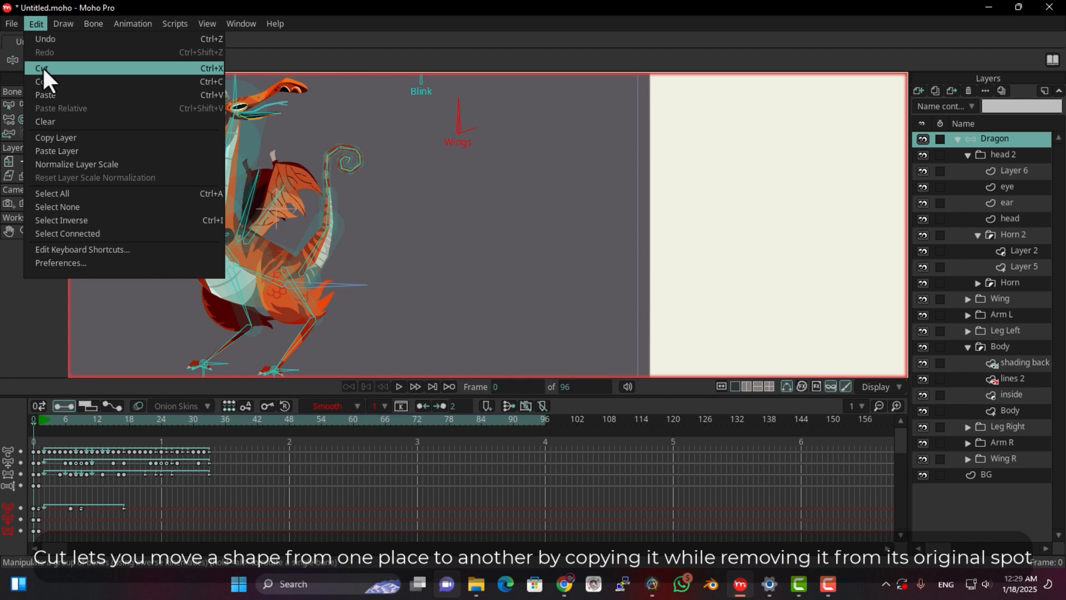
left_click(1003, 180)
left_click(1008, 183)
scroll(142, 141, "up", 4)
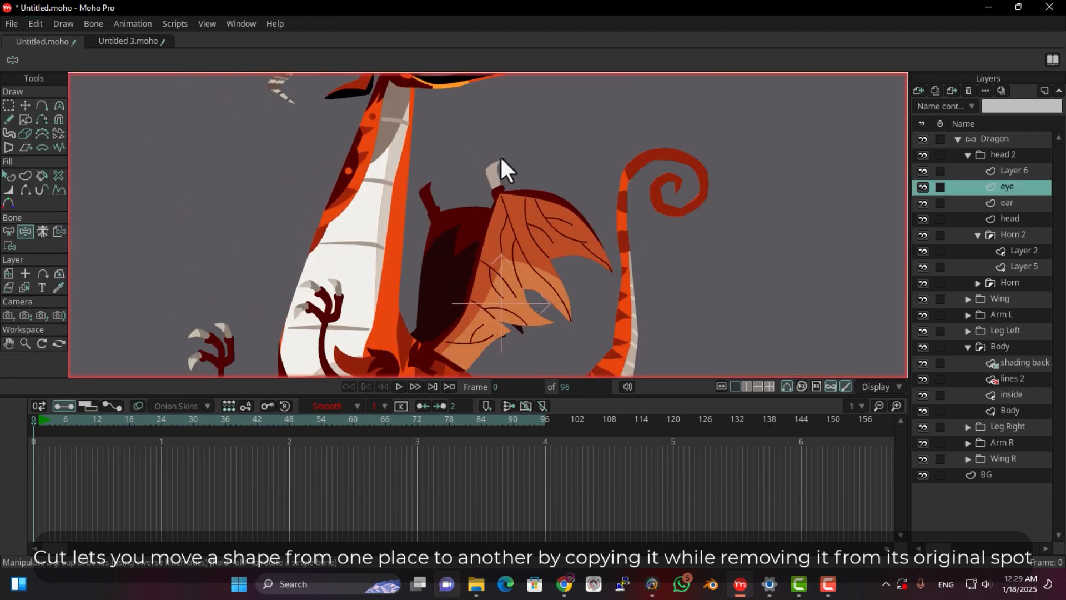
left_click_drag(501, 158, 373, 331)
left_click(8, 106)
left_click_drag(362, 190, 202, 297)
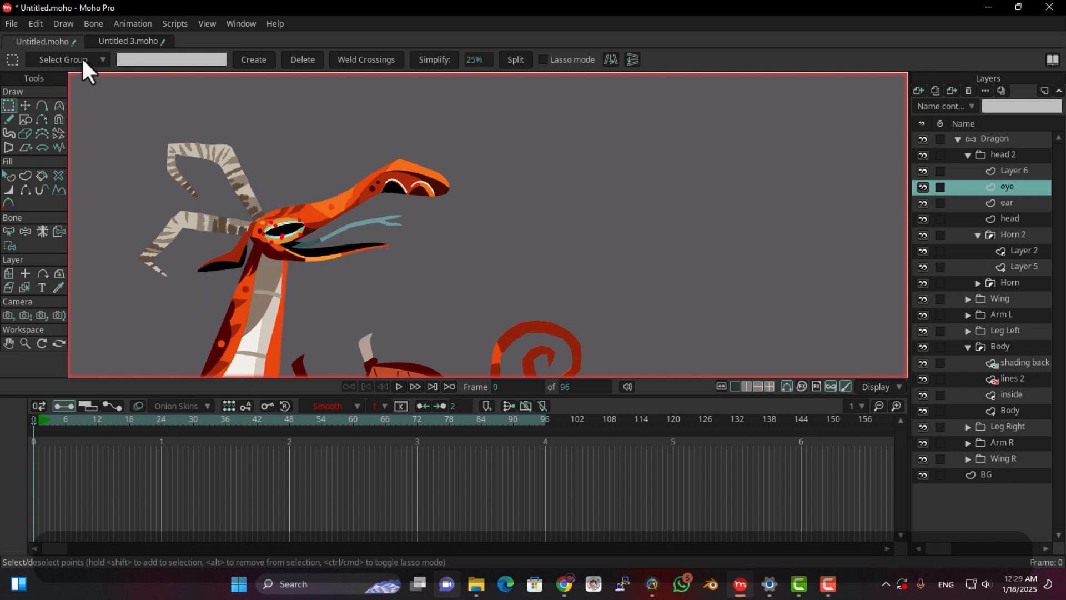
left_click(37, 23)
left_click(52, 69)
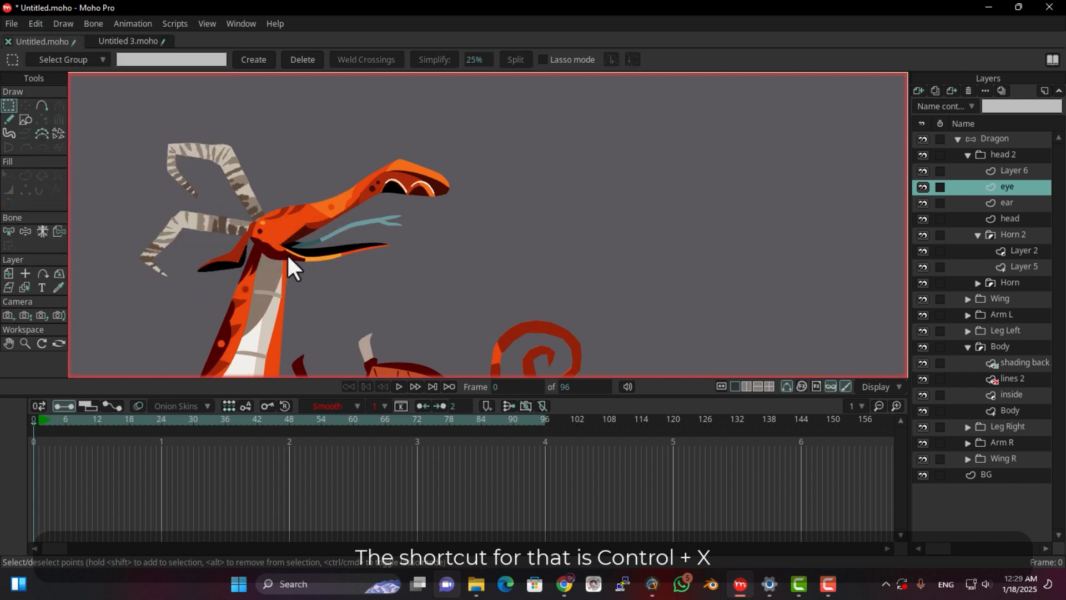
Switch to the Untitled 3.moho document and paste the cut eye shape into Layer 2
left_click(114, 42)
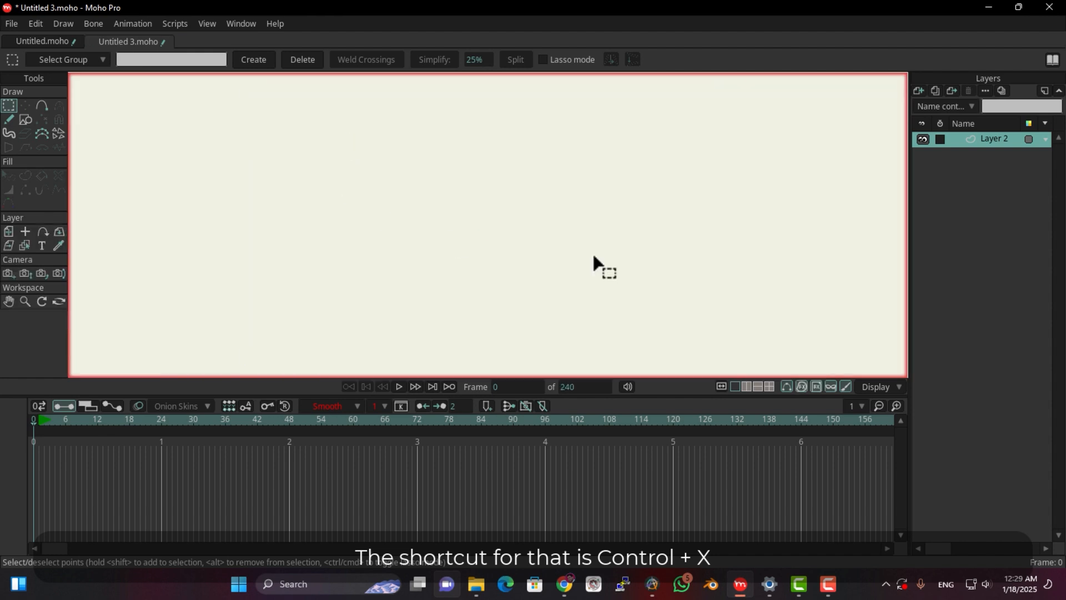
left_click(11, 24)
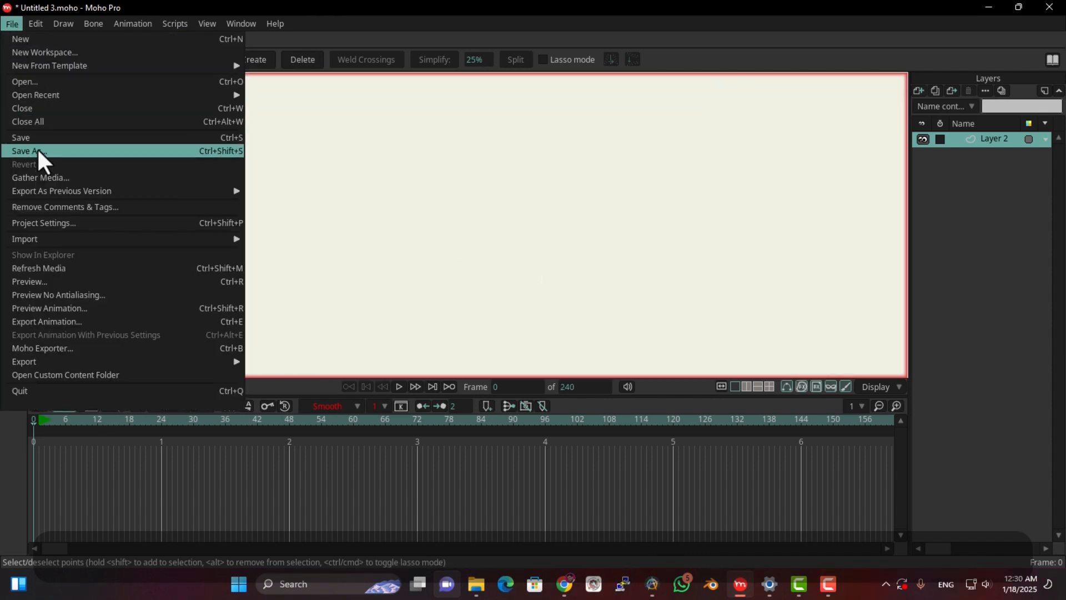
left_click(36, 24)
left_click(46, 95)
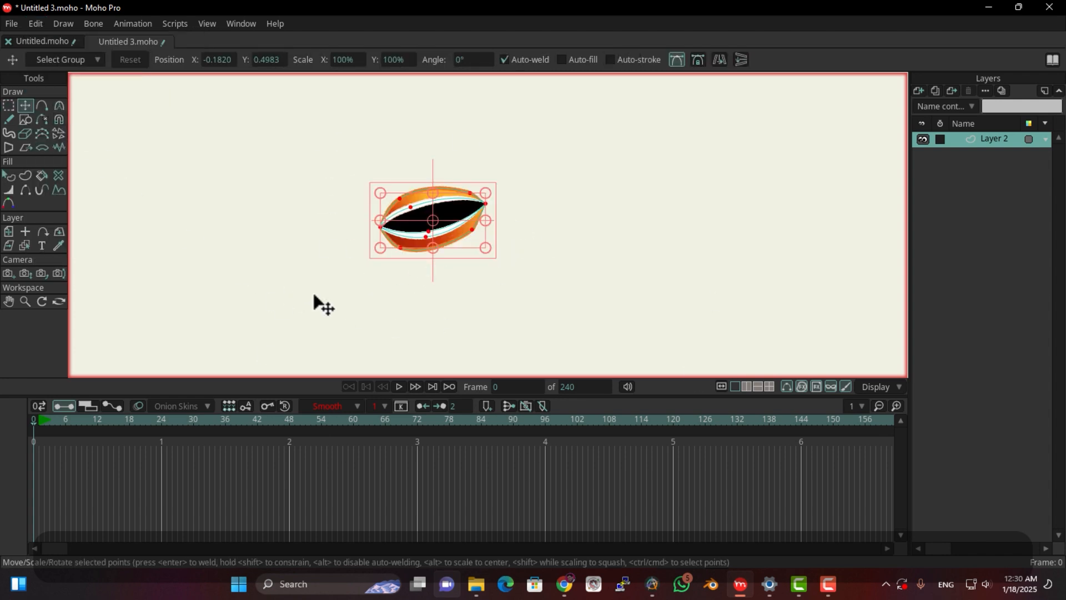
Copy the pasted eye shape, return to Untitled.moho and paste it into the dragon's eye layer
left_click(36, 23)
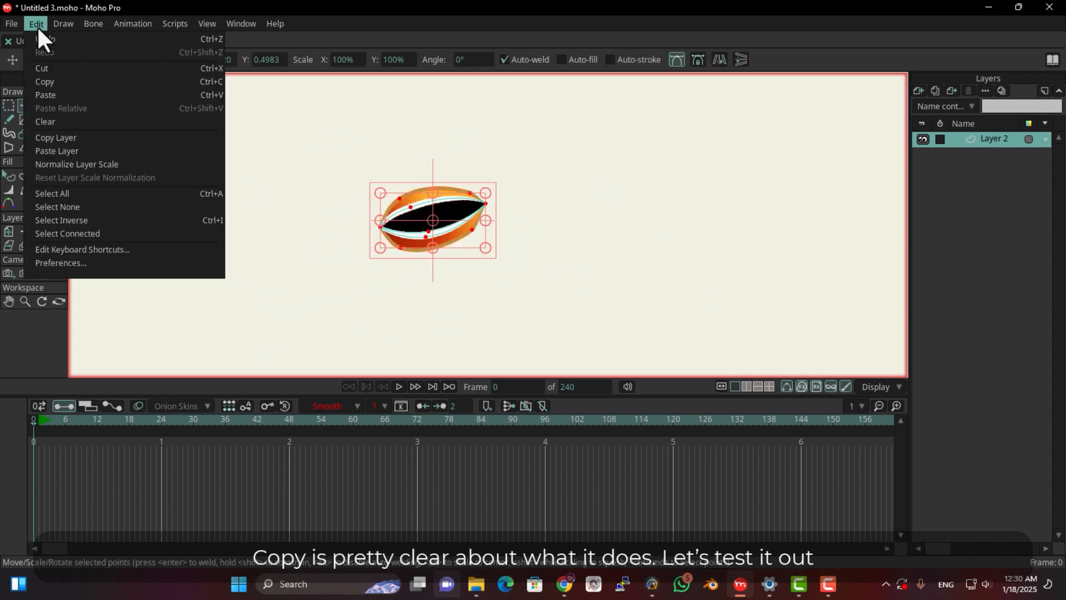
left_click(56, 81)
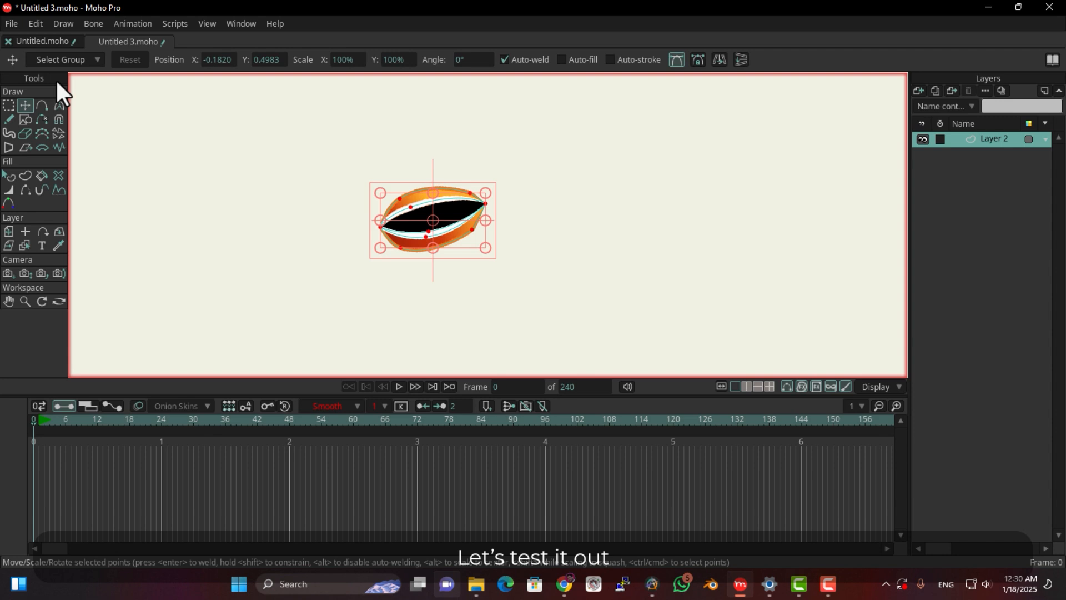
left_click(23, 40)
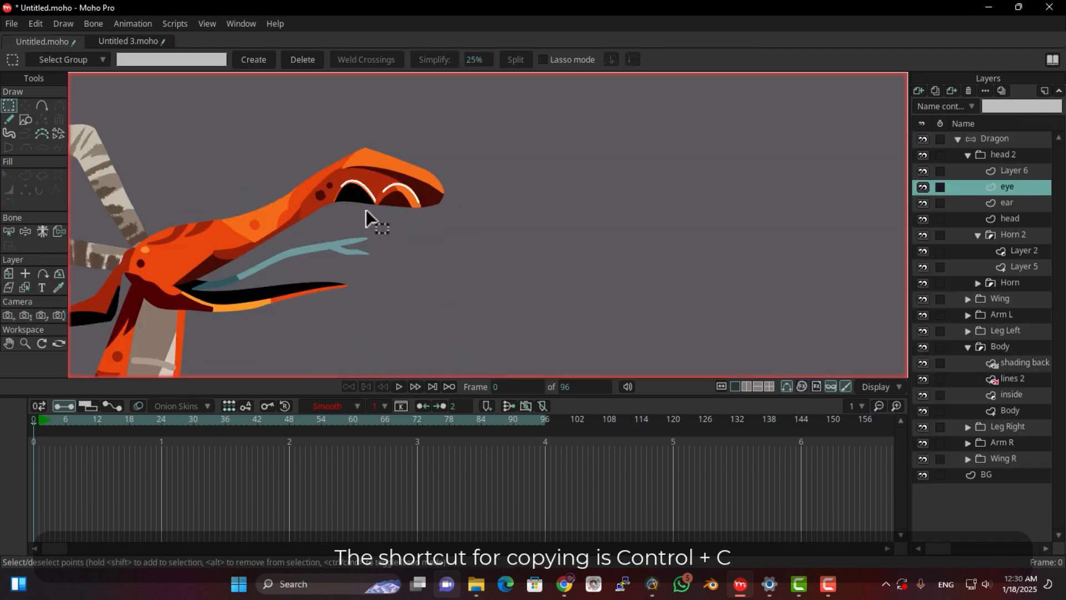
left_click(37, 23)
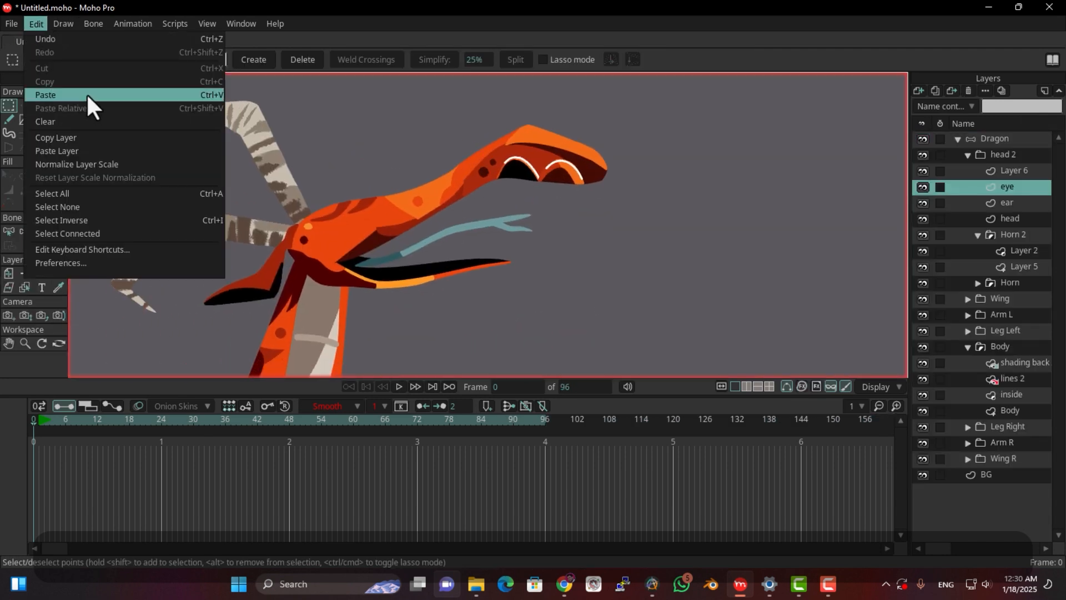
left_click(138, 93)
left_click(132, 41)
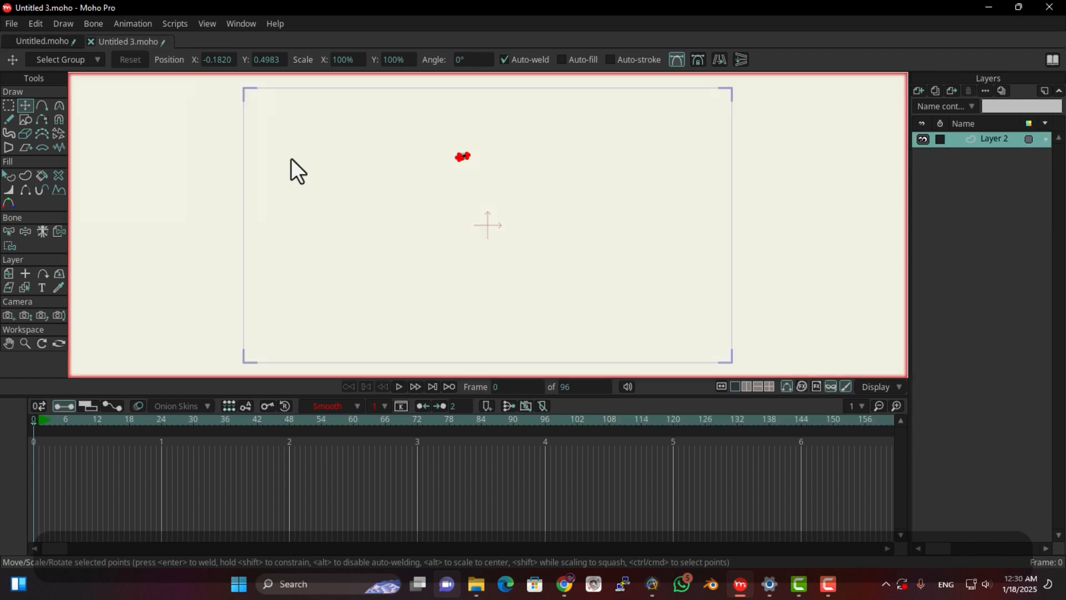
left_click(52, 40)
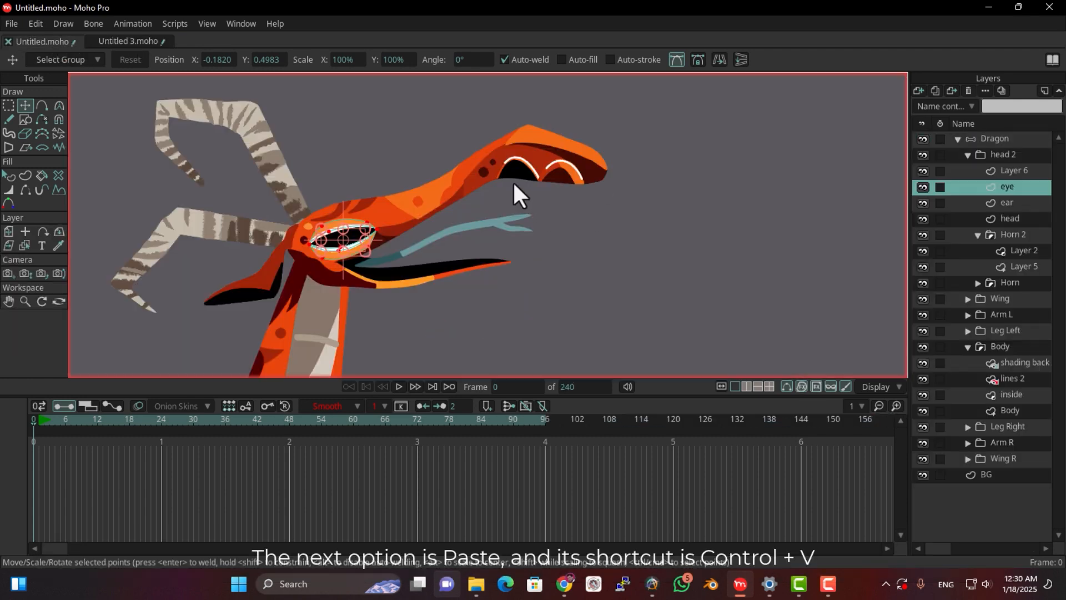
left_click(36, 22)
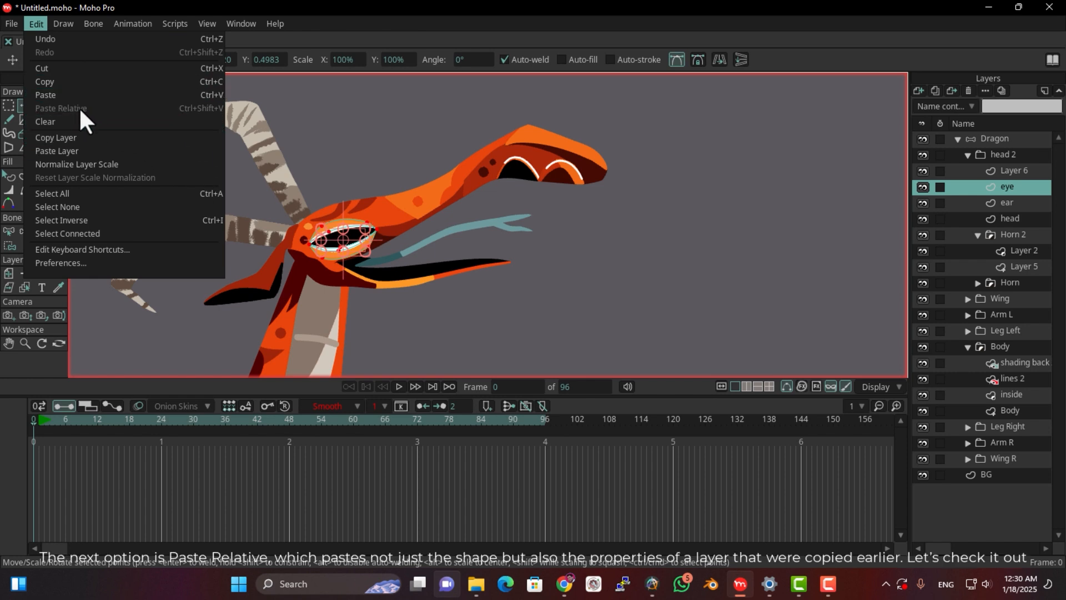
left_click(280, 44)
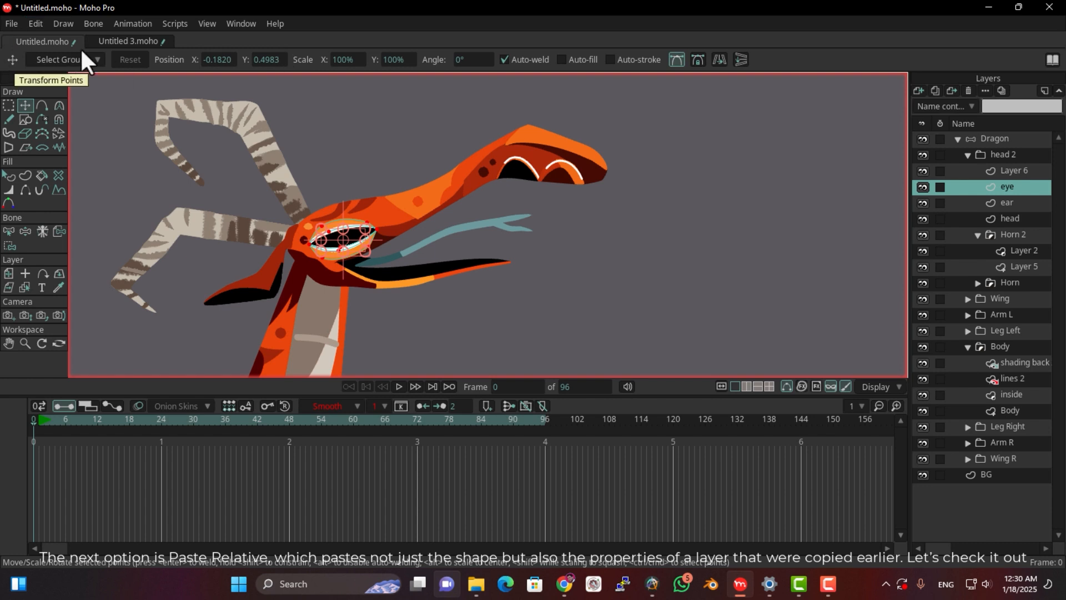
In Untitled 3.moho, add a new vector layer above the existing Layer 2, keeping its default name
left_click(118, 42)
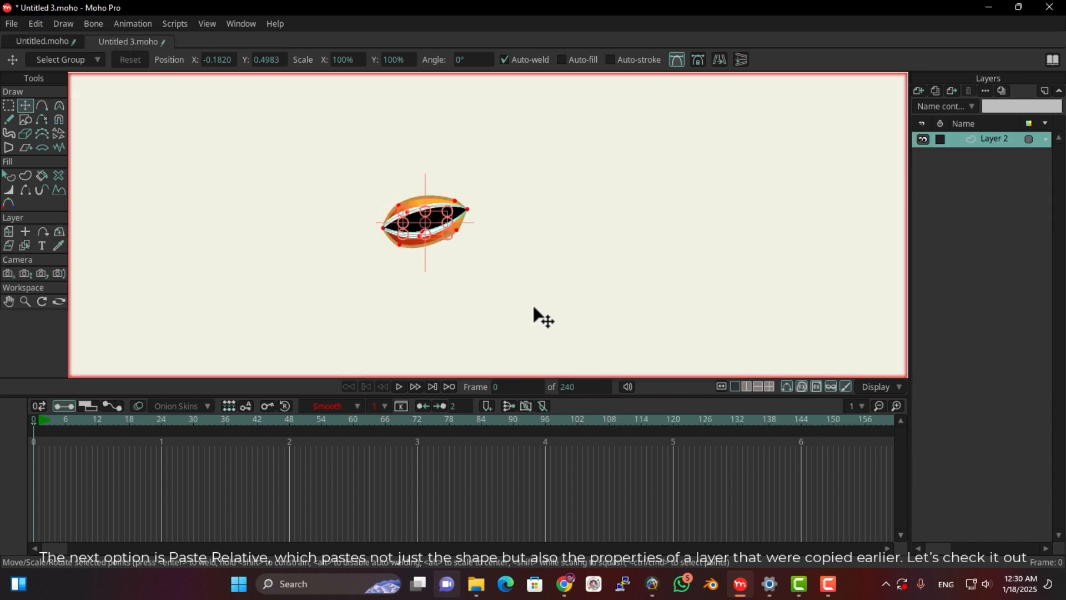
scroll(443, 266, "up", 1)
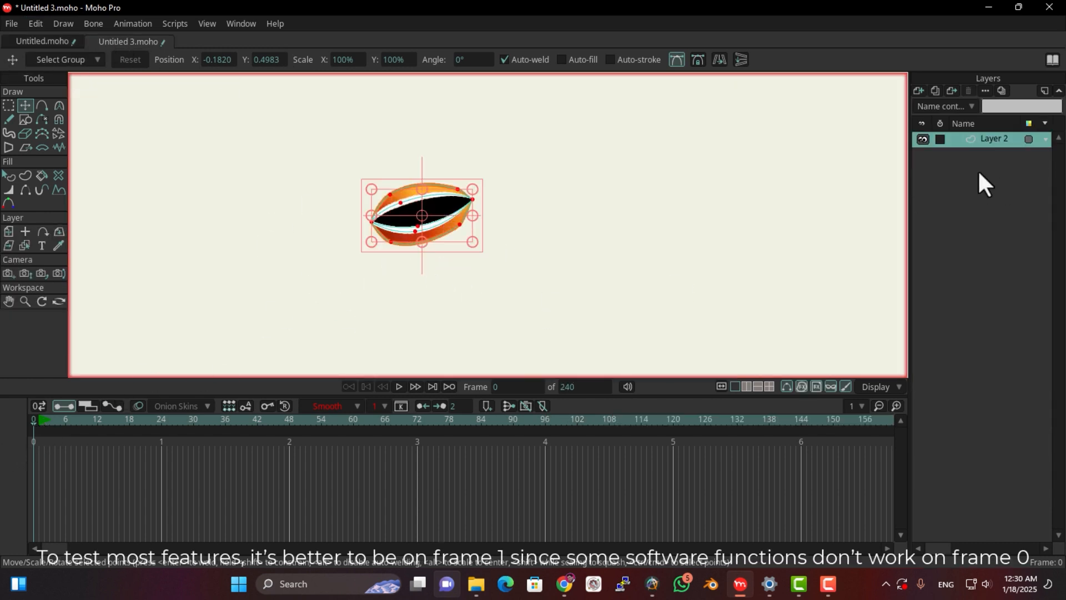
left_click(916, 89)
left_click(971, 156)
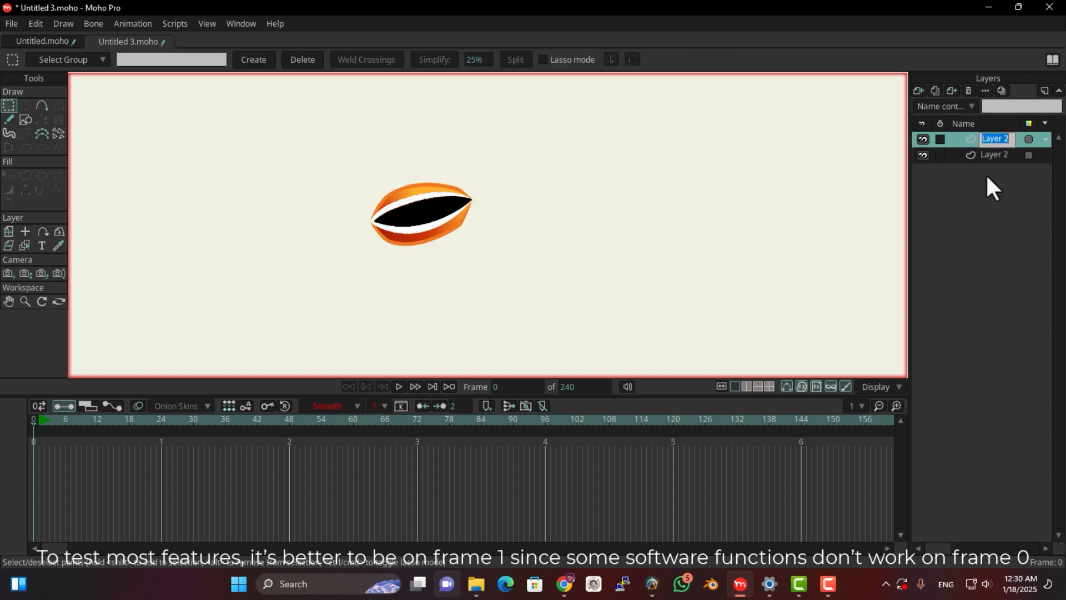
key("Return")
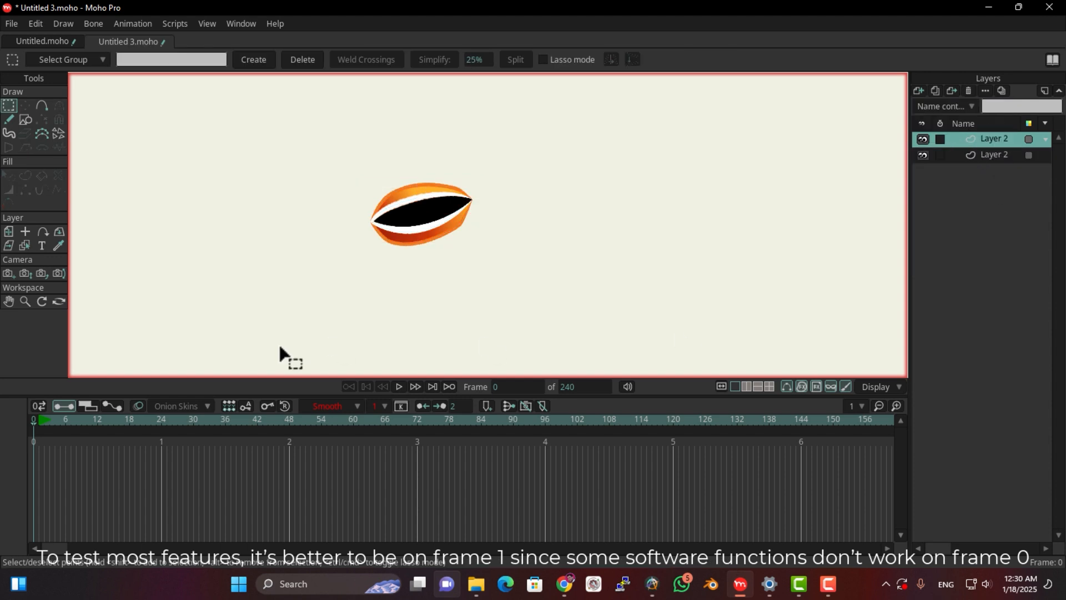
Animate the lower layer's eye by moving it at frames 1, 12 and 24, to about X -0.11, Y 0.53 at frame 1
left_click(993, 156)
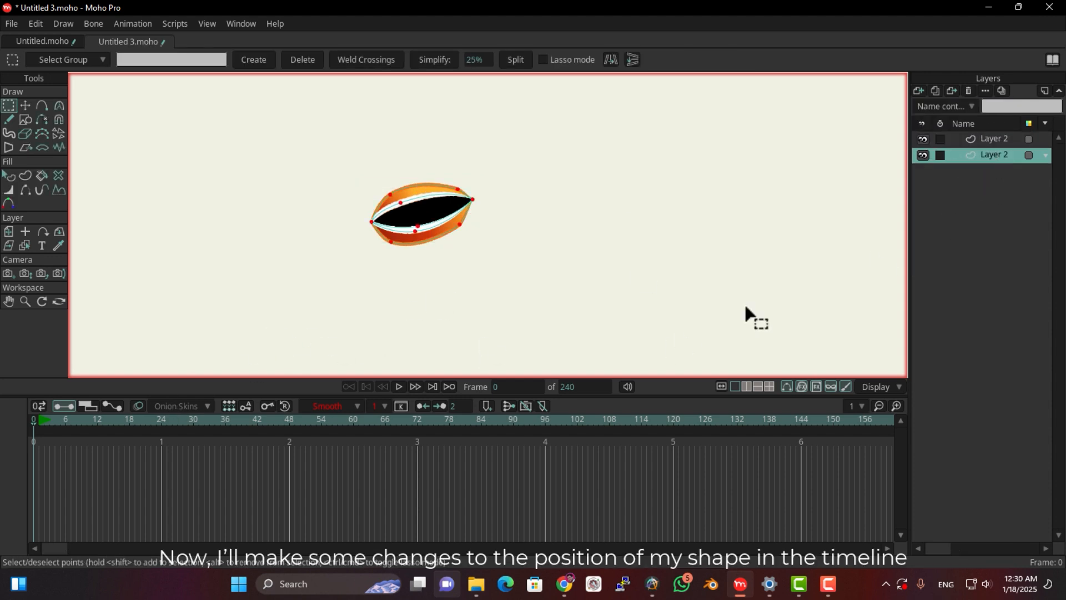
left_click(39, 423)
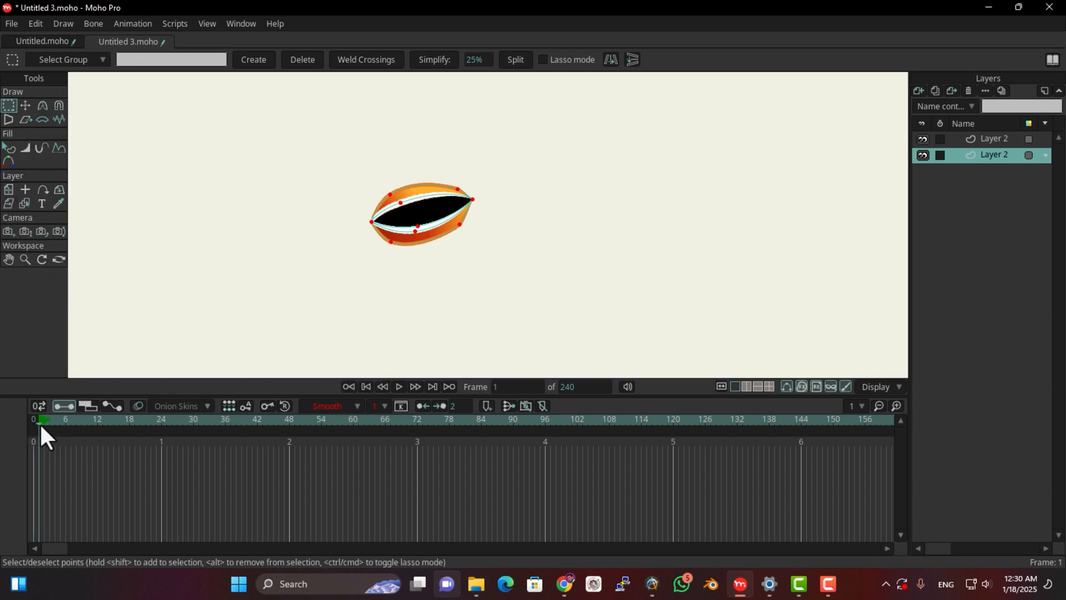
left_click(25, 105)
left_click_drag(459, 231, 525, 178)
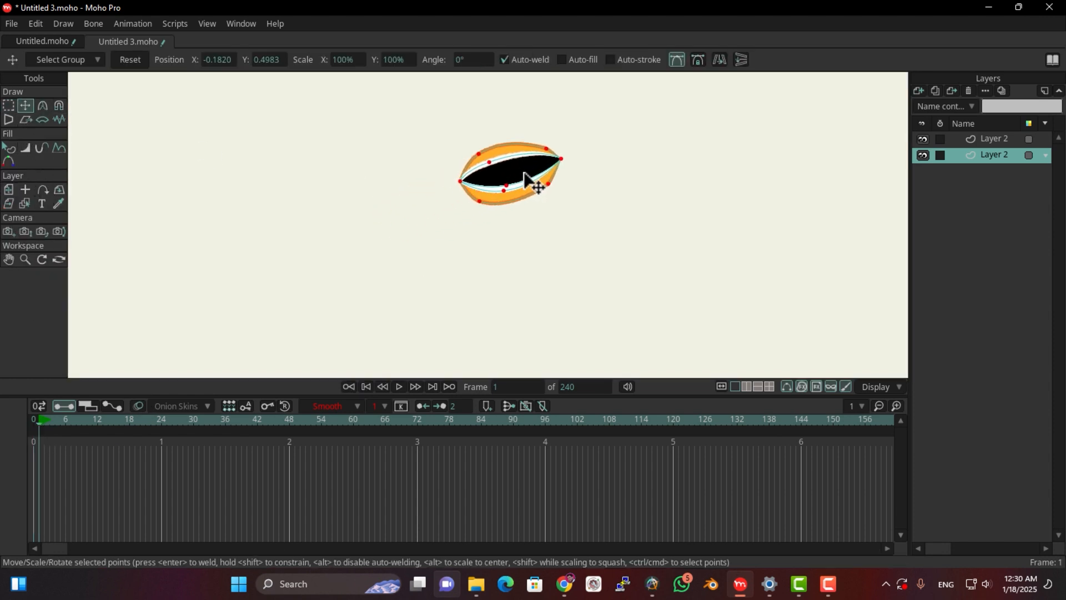
left_click(98, 419)
left_click_drag(517, 191, 337, 170)
left_click(167, 422)
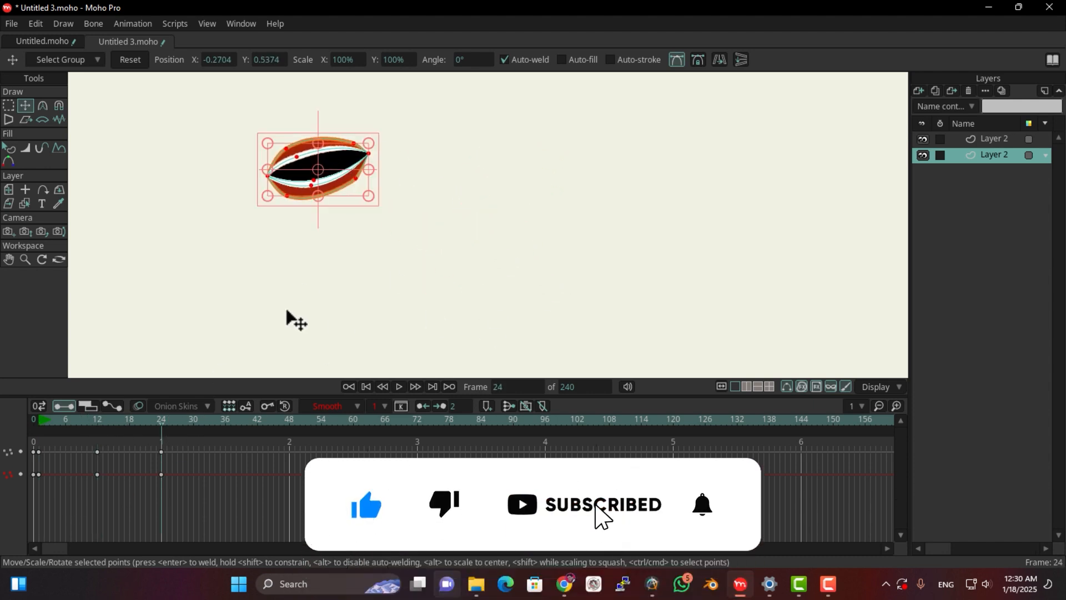
At frame 0, copy all of the lower layer's eye points, paste them into the upper layer, and reselect the lower layer
left_click(33, 417)
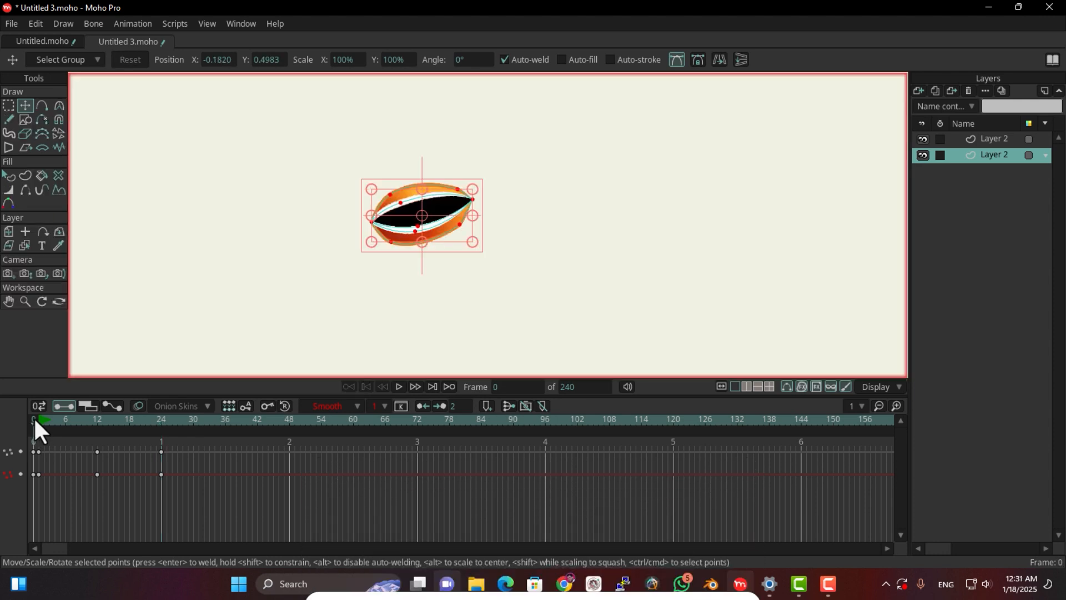
left_click(9, 105)
left_click_drag(531, 147, 272, 330)
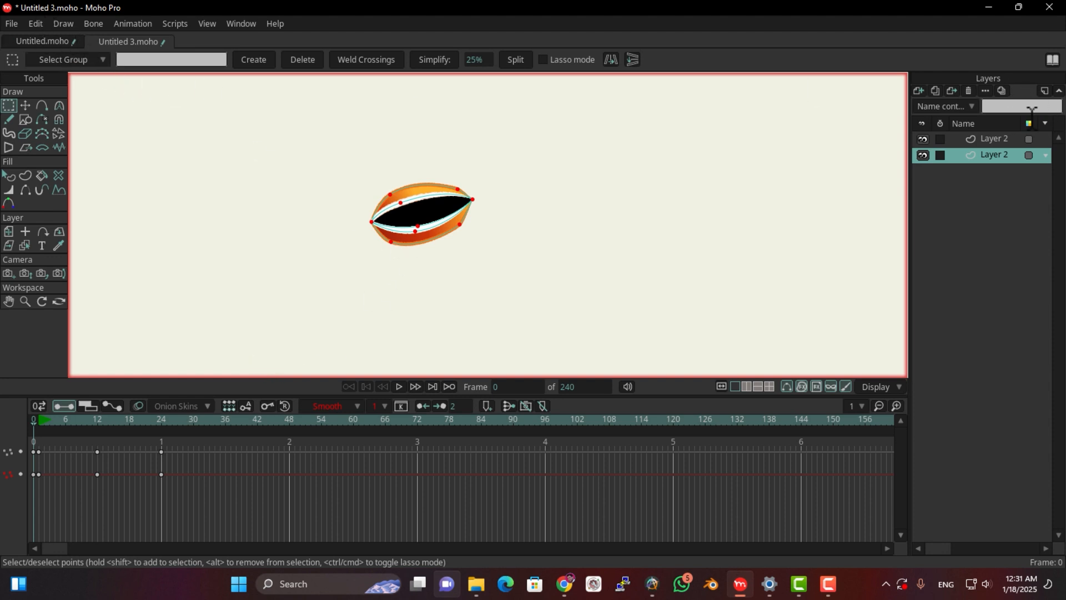
left_click(994, 139)
key("ctrl+a")
key("t")
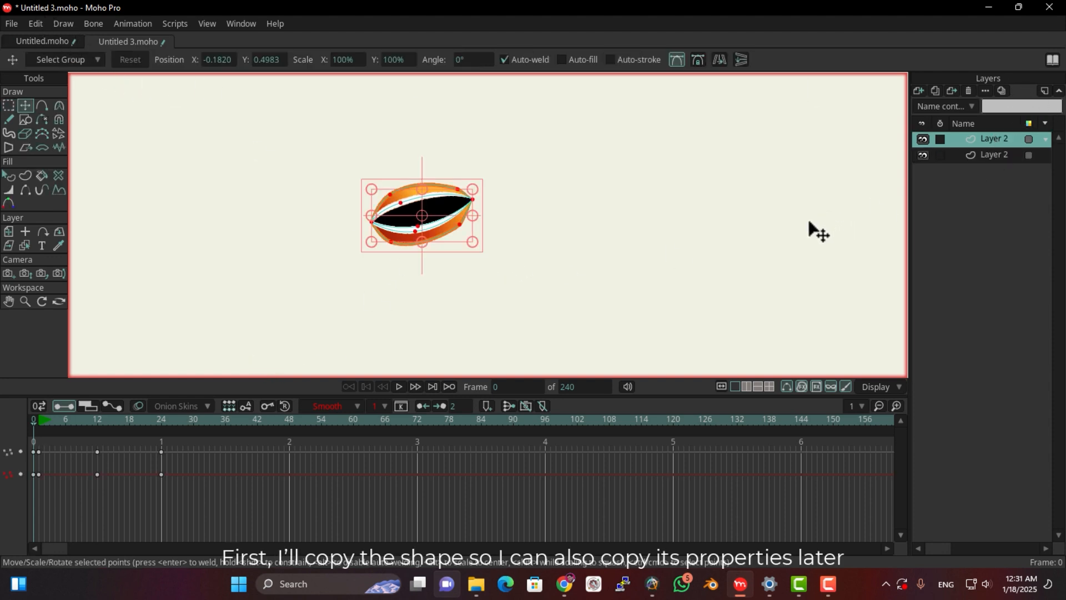
left_click(998, 154)
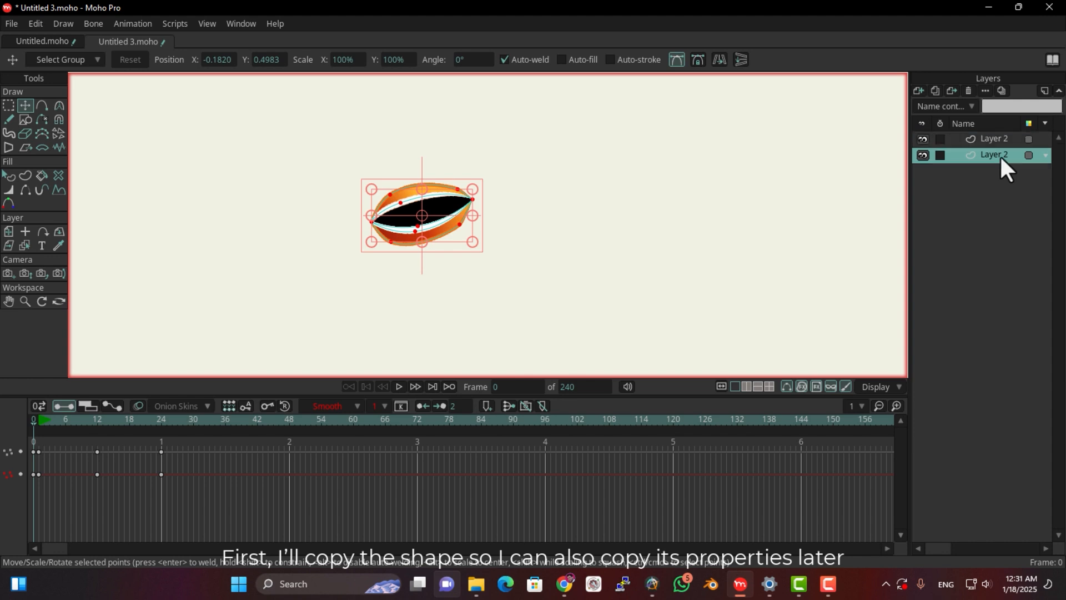
Delete all keyframes from the upper Layer 2 in Untitled 3.moho
left_click(986, 139)
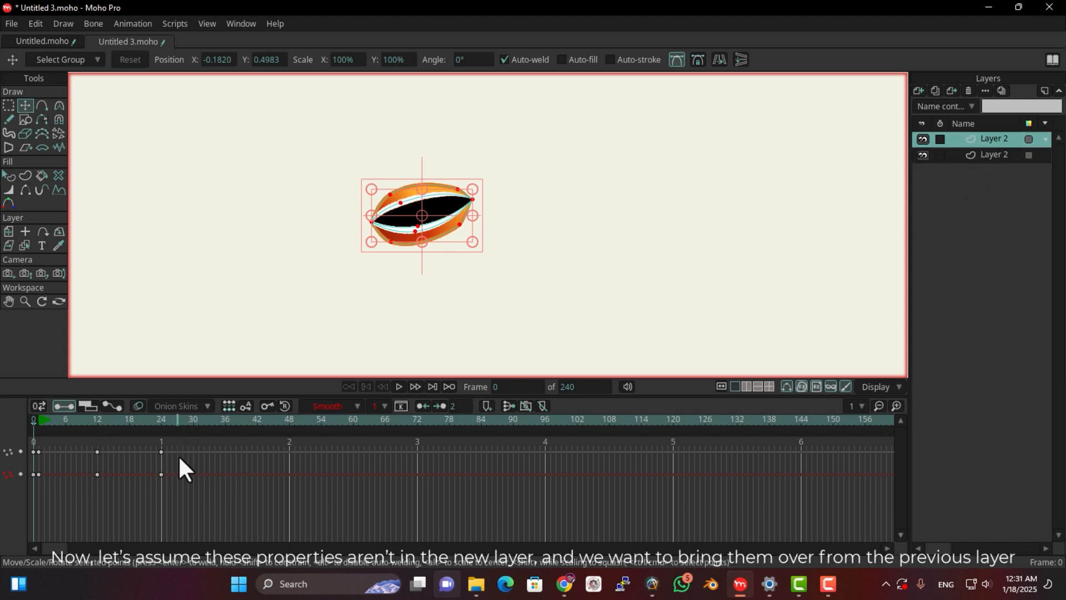
left_click_drag(212, 442, 15, 532)
key("Delete")
Select all keyframes of the lower Layer 2 and copy them
left_click(1000, 156)
left_click_drag(189, 442, 1, 518)
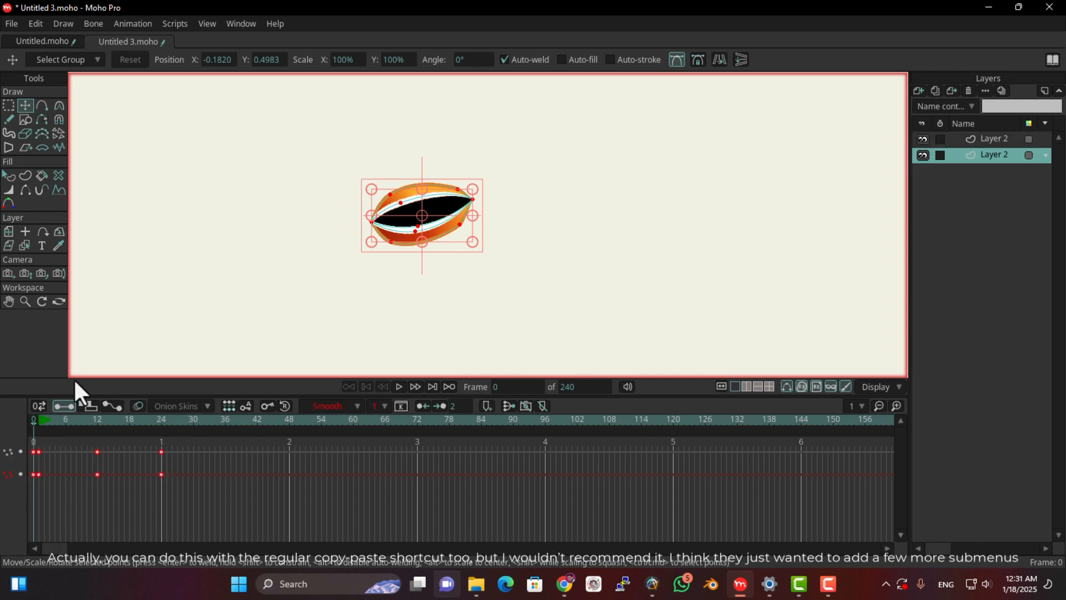
left_click(39, 21)
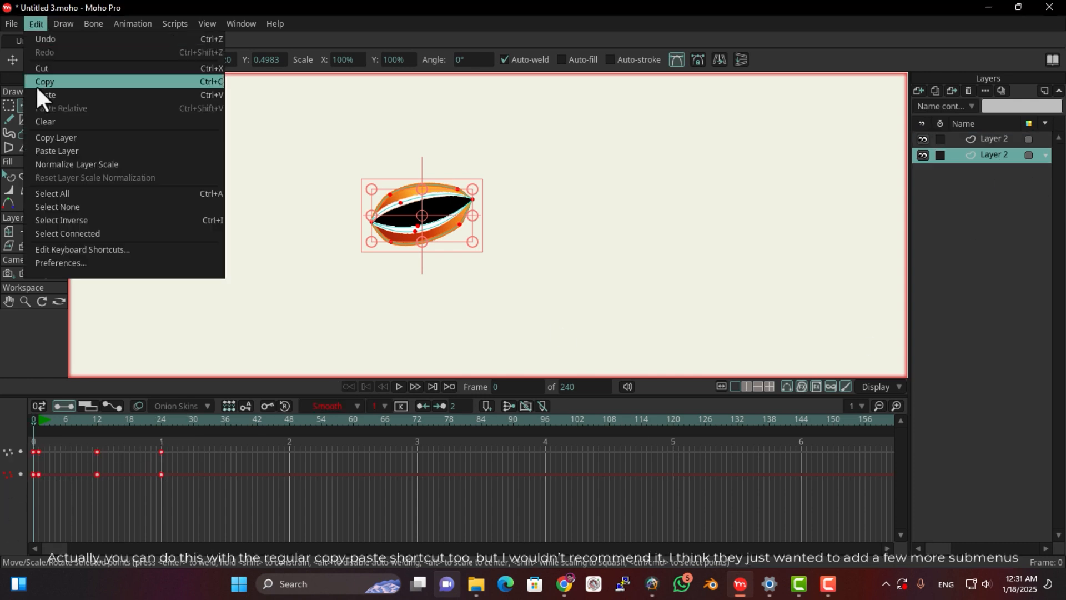
left_click(69, 82)
Paste the copied keyframes into the upper Layer 2 at frame 1 with Paste Relative
left_click(994, 139)
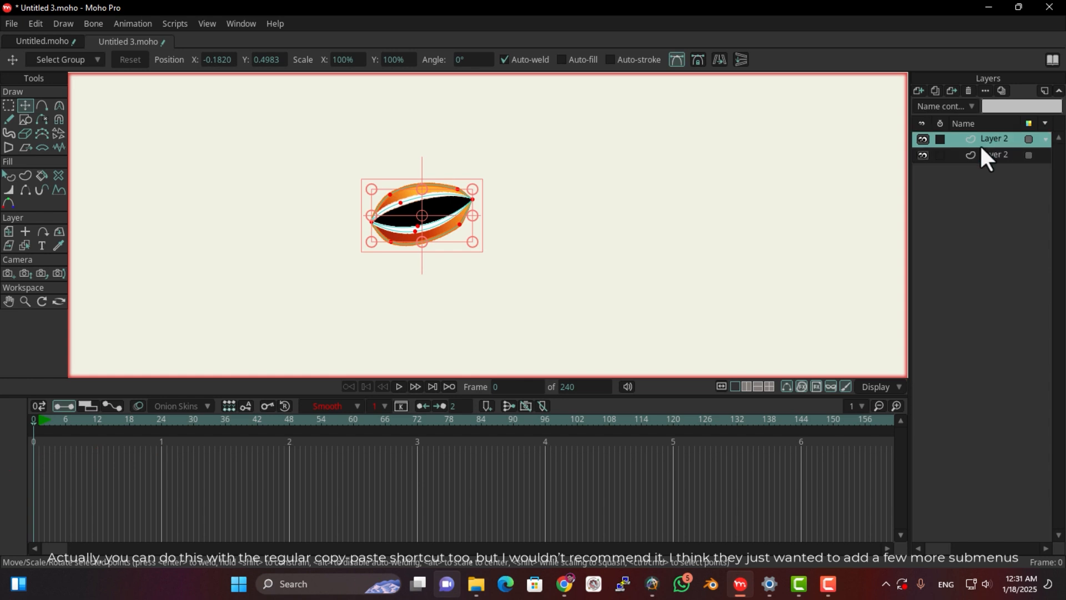
left_click(38, 420)
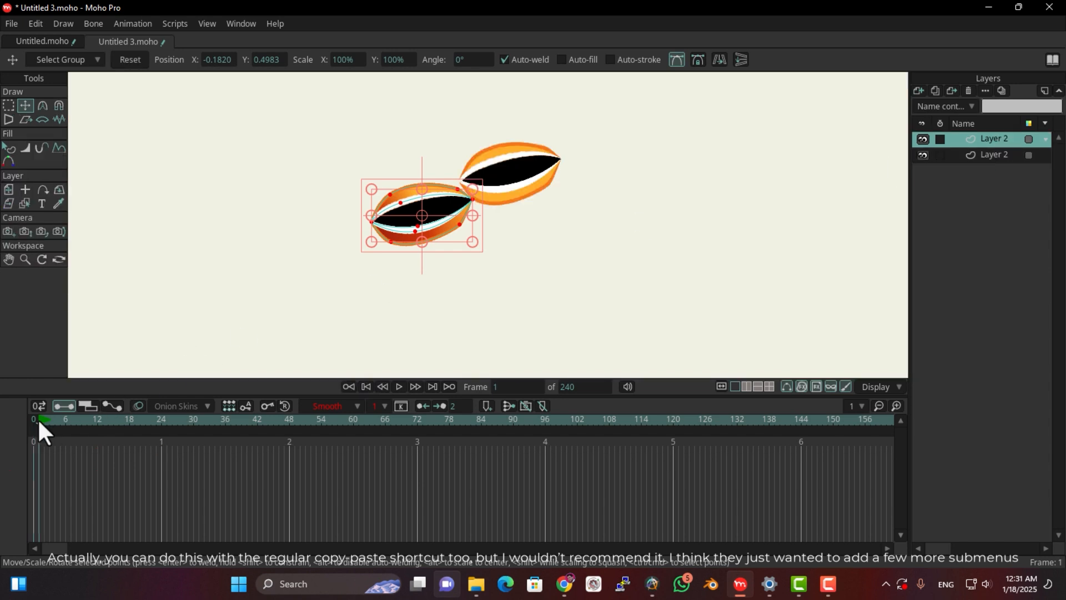
left_click(36, 22)
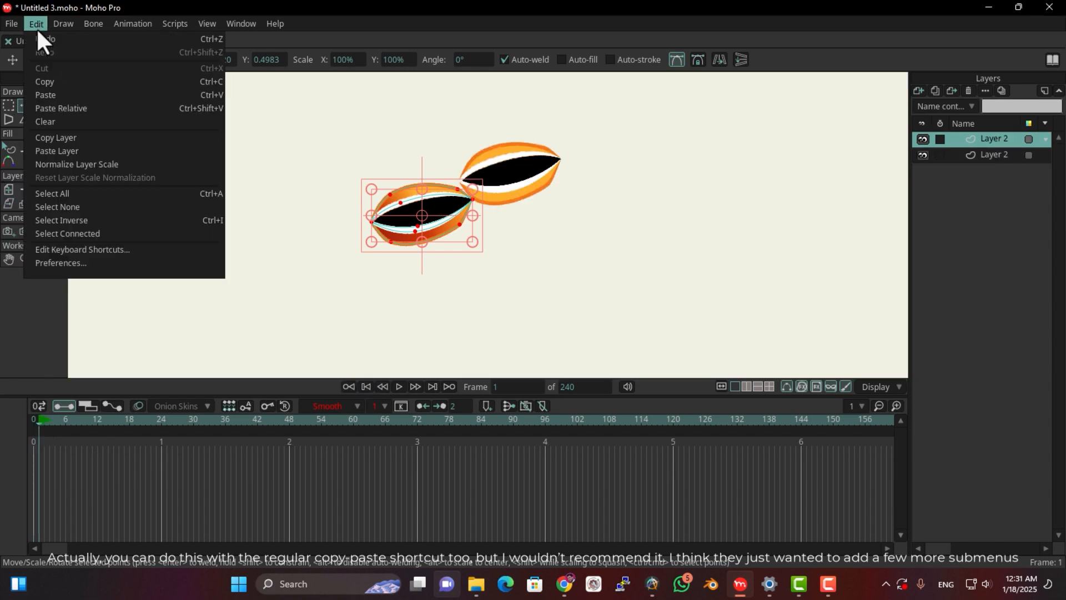
left_click(58, 107)
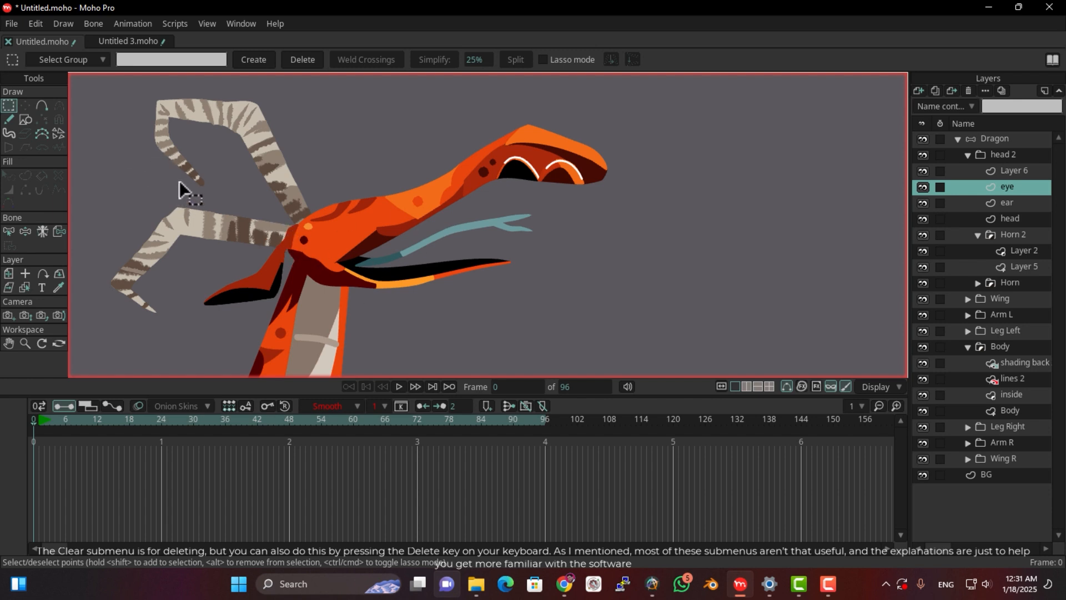
Undo the clearing of the dragon's eye shape, then copy the eye layer and paste it as a layer into Untitled 3.moho
key("ctrl+z")
left_click(33, 23)
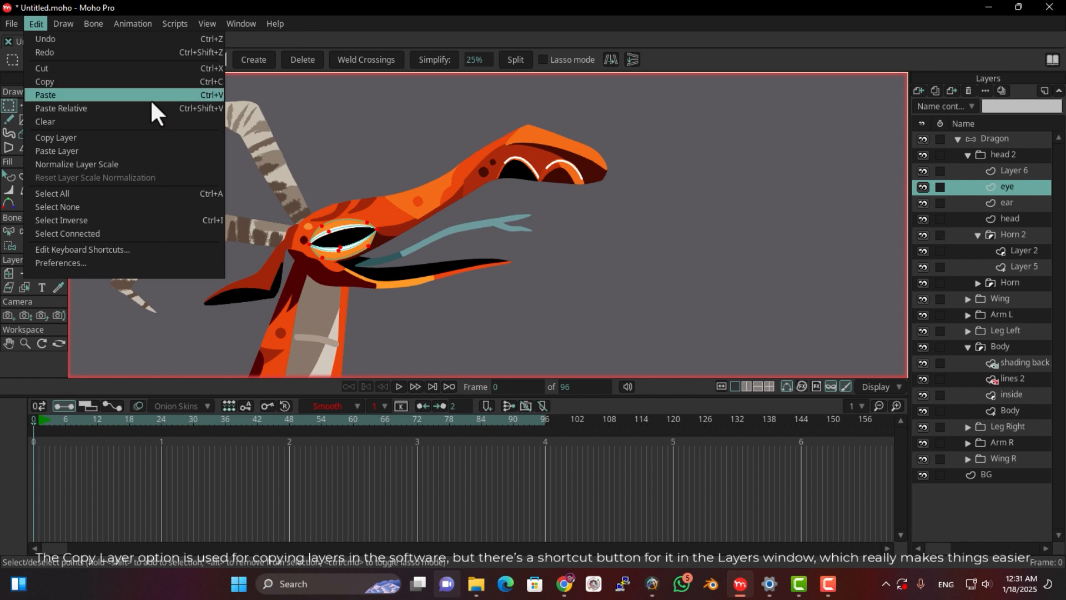
left_click(300, 176)
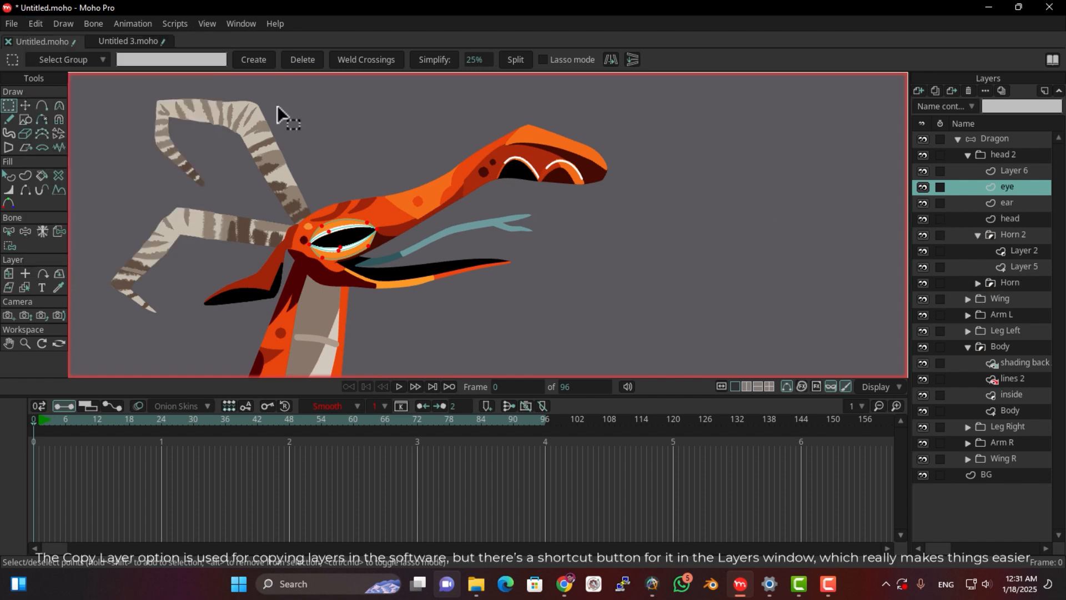
left_click(121, 42)
left_click(31, 24)
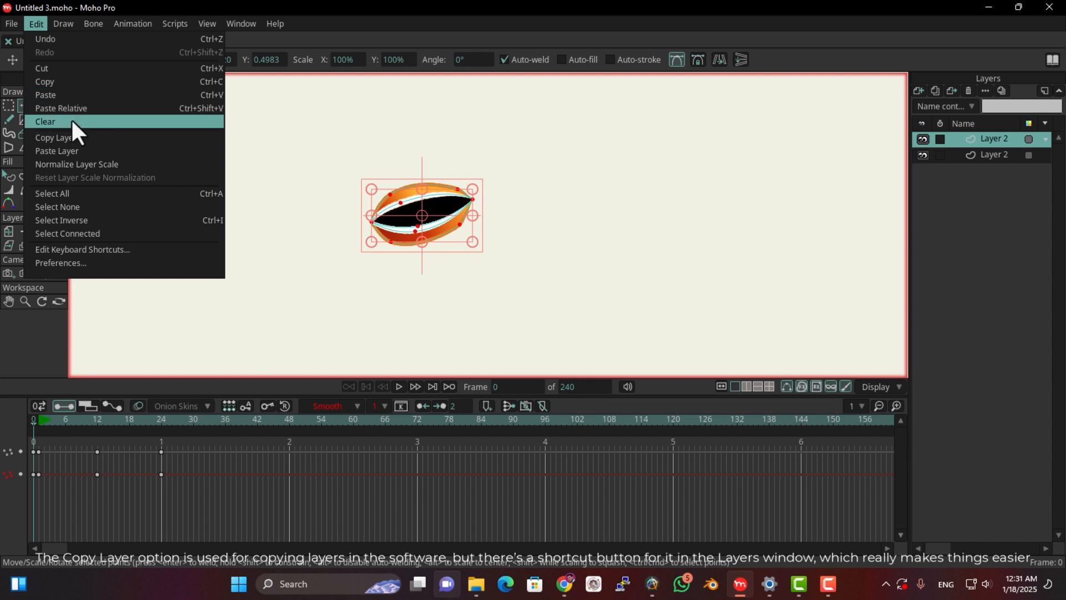
left_click(75, 150)
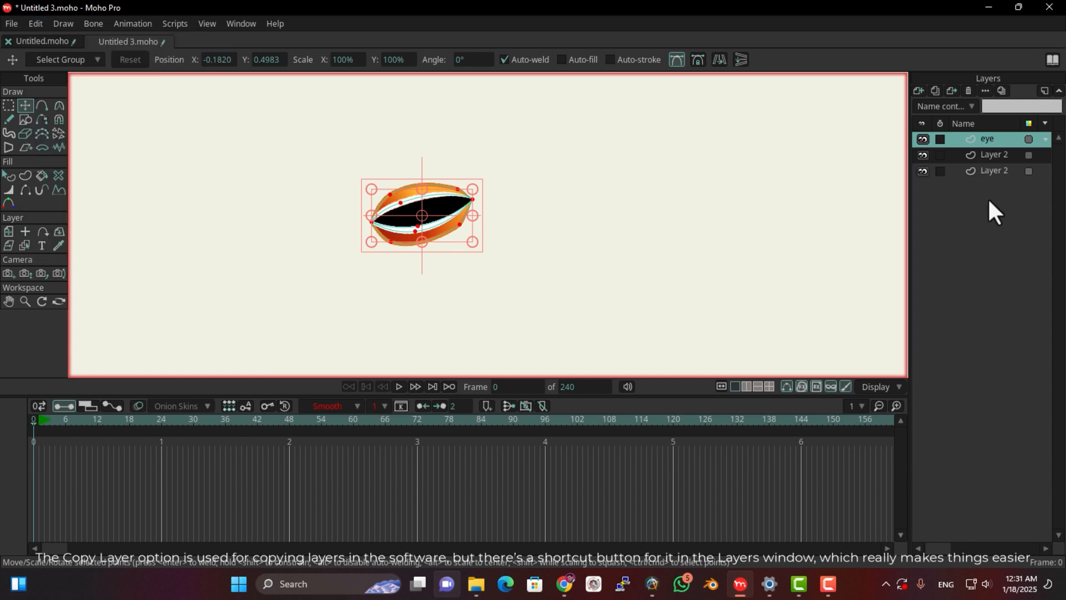
Delete both Layer 2 layers from Untitled 3.moho, keeping the eye layer
left_click(972, 155)
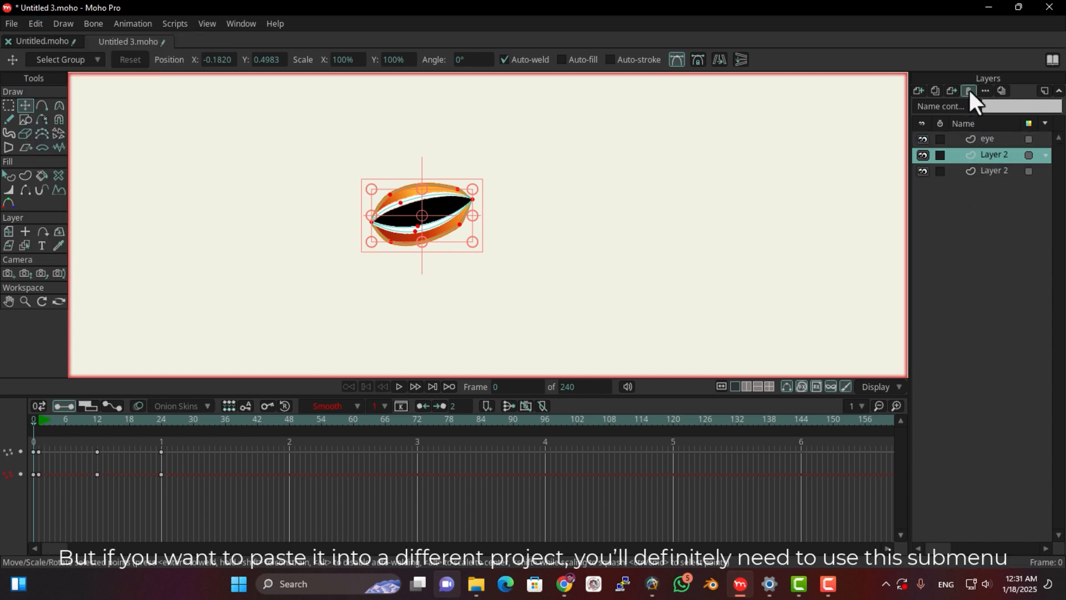
left_click(968, 90)
left_click(969, 91)
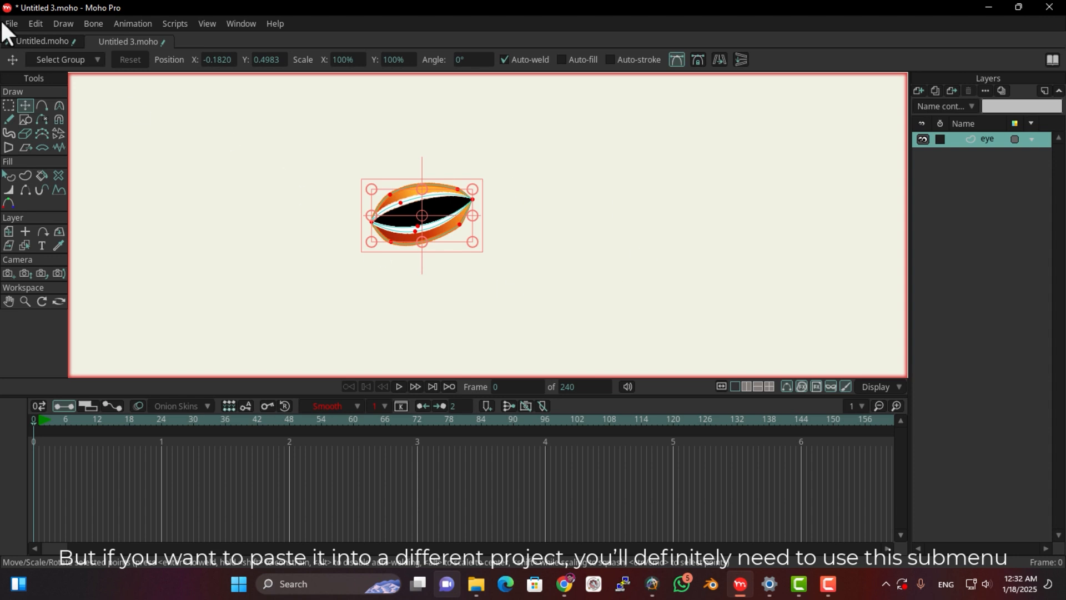
left_click(35, 42)
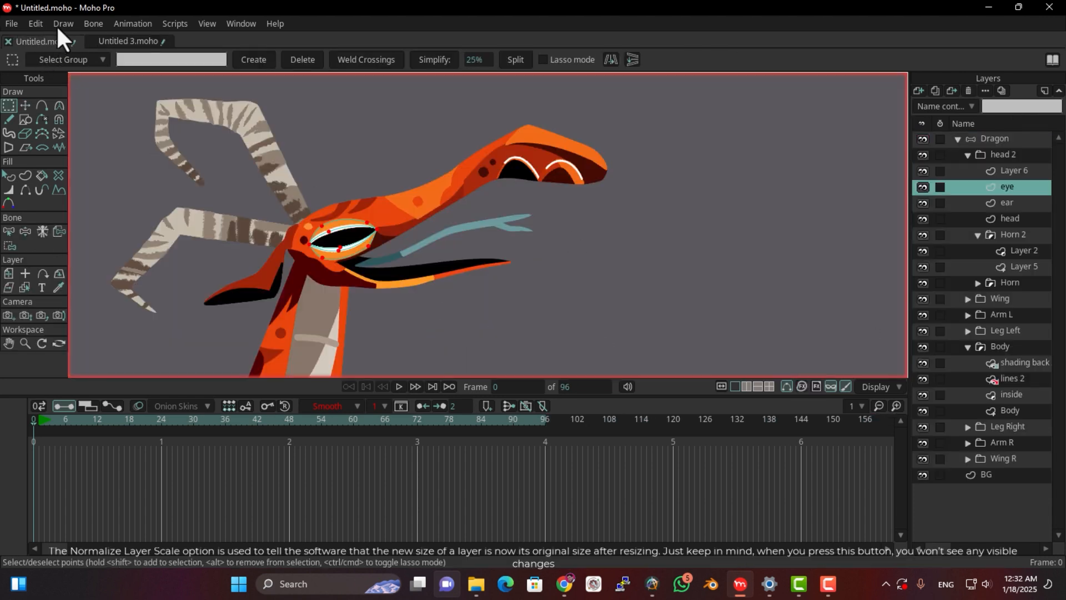
left_click(37, 24)
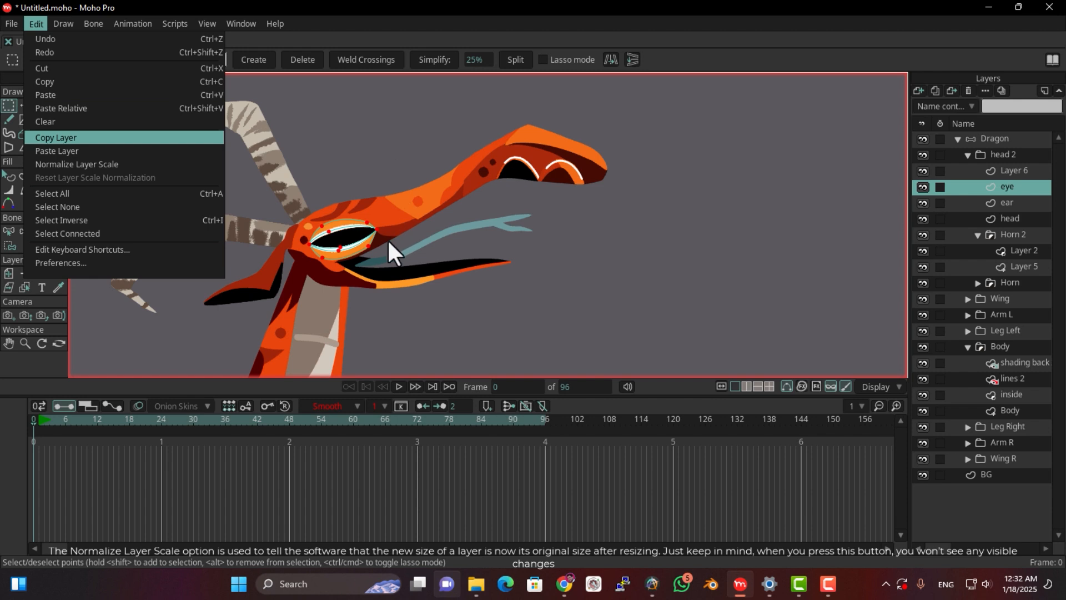
left_click(403, 193)
scroll(403, 206, "down", 2)
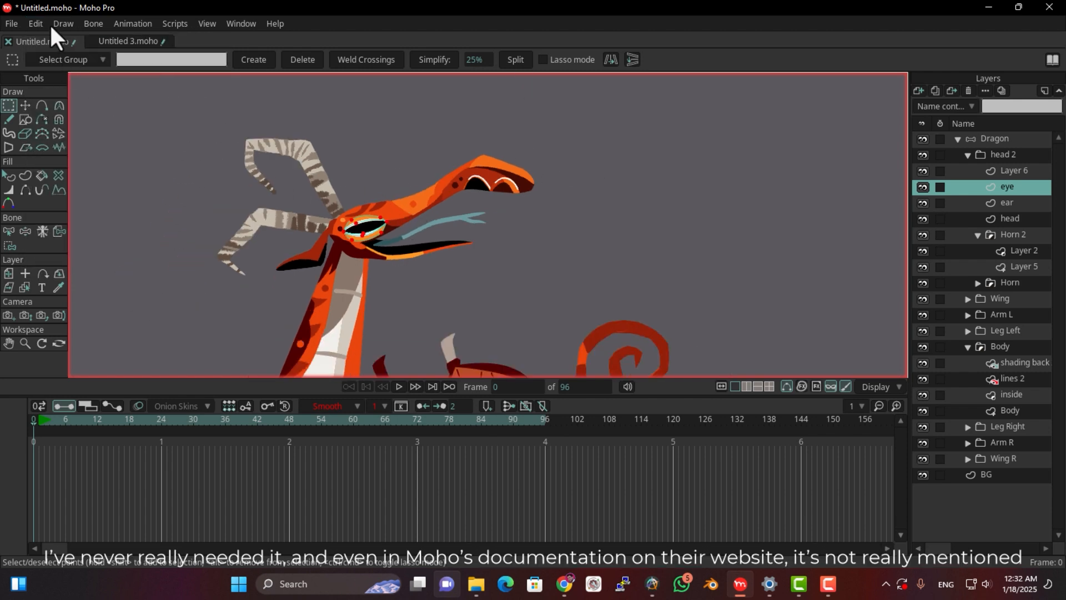
left_click(34, 22)
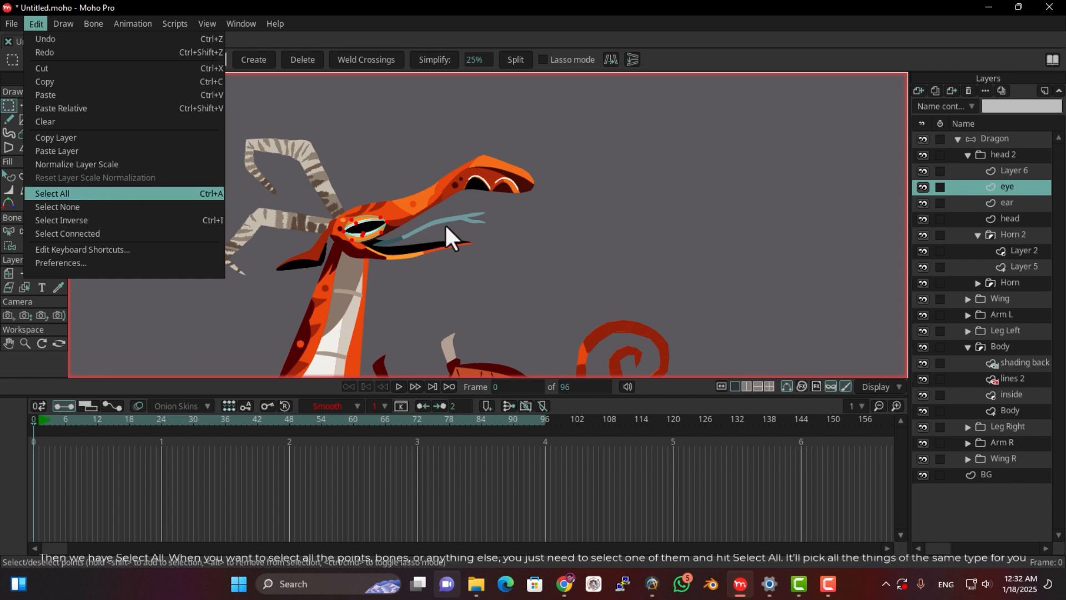
left_click(459, 220)
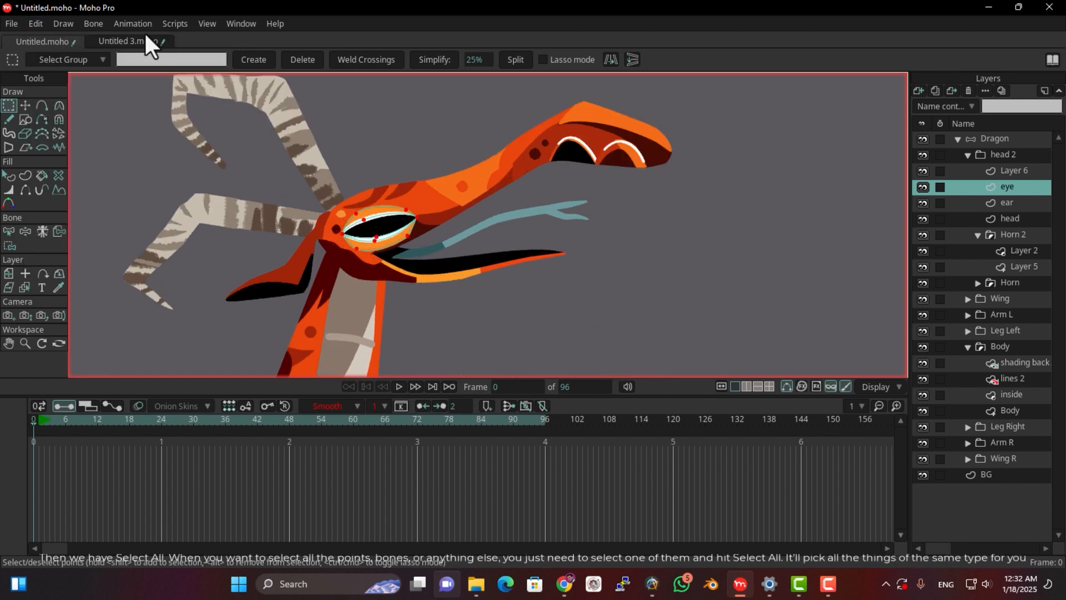
Deselect the points of the eye shape in Untitled 3.moho
left_click(124, 43)
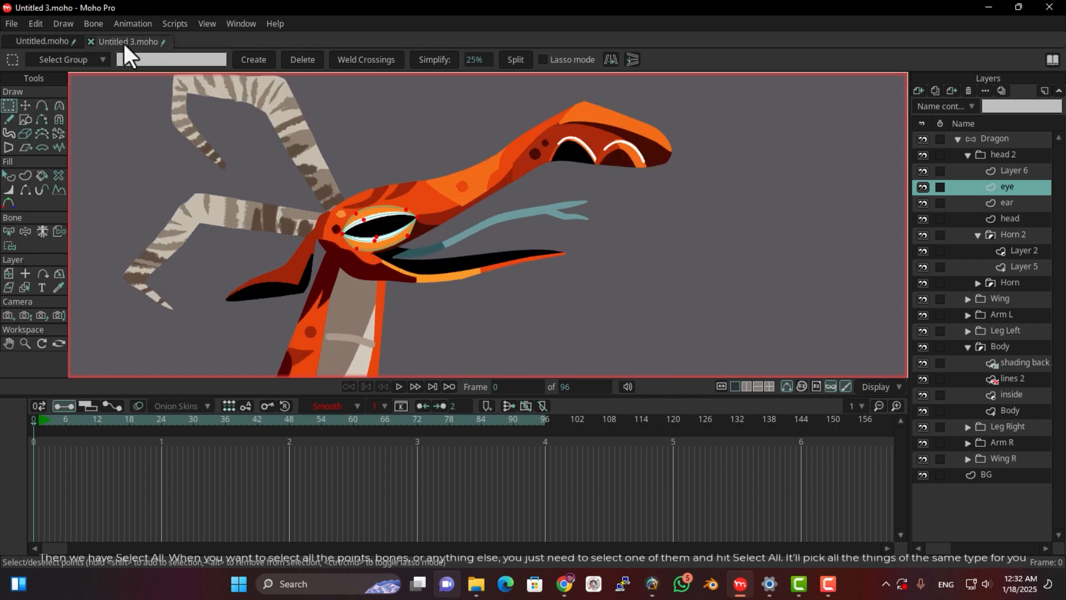
scroll(464, 219, "up", 6)
left_click(591, 324)
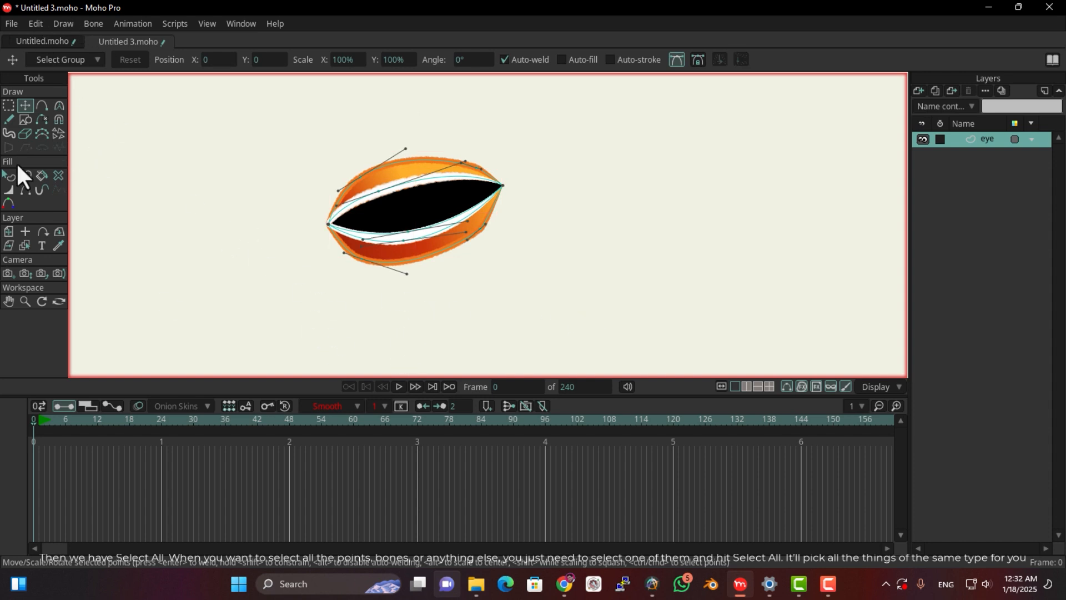
In Untitled.moho, select a neck bone on the Dragon layer and extend the selection to all bones with Select All
left_click(43, 41)
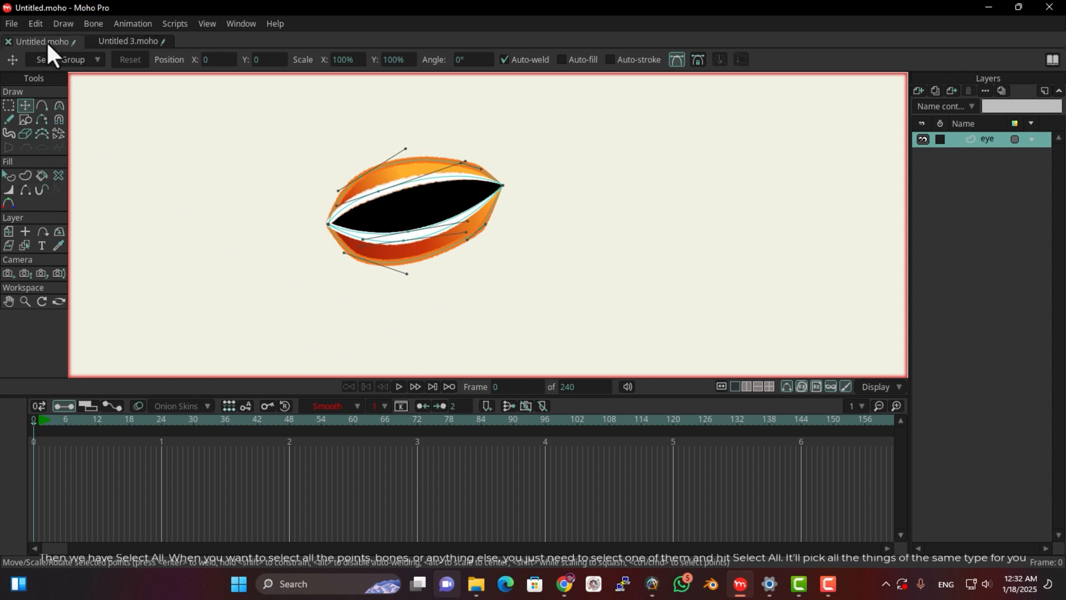
left_click(997, 139)
left_click_drag(362, 247, 396, 135)
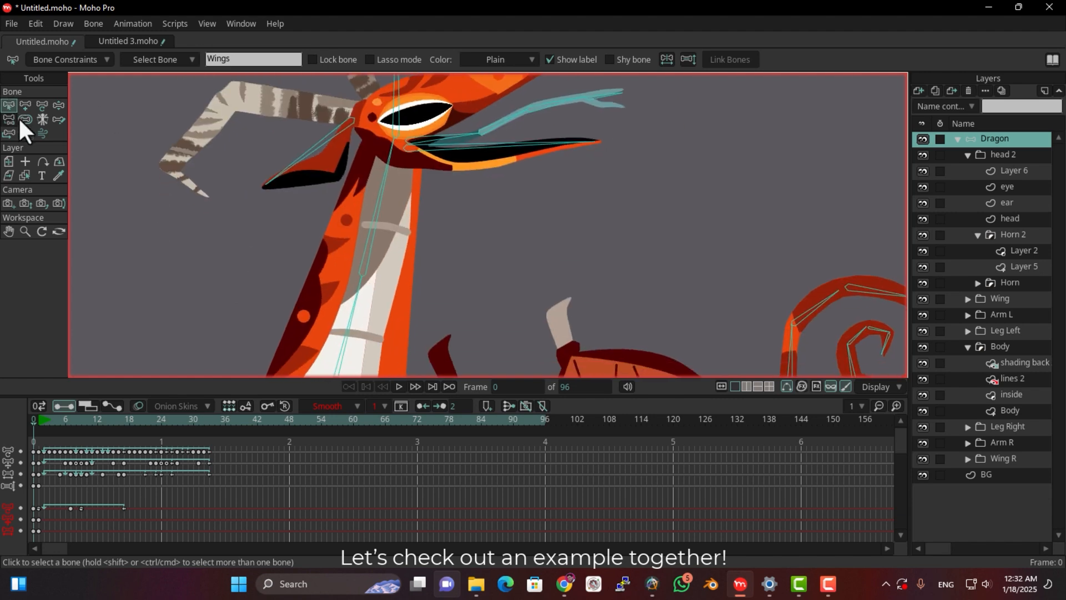
left_click(374, 225)
left_click_drag(374, 255, 393, 175)
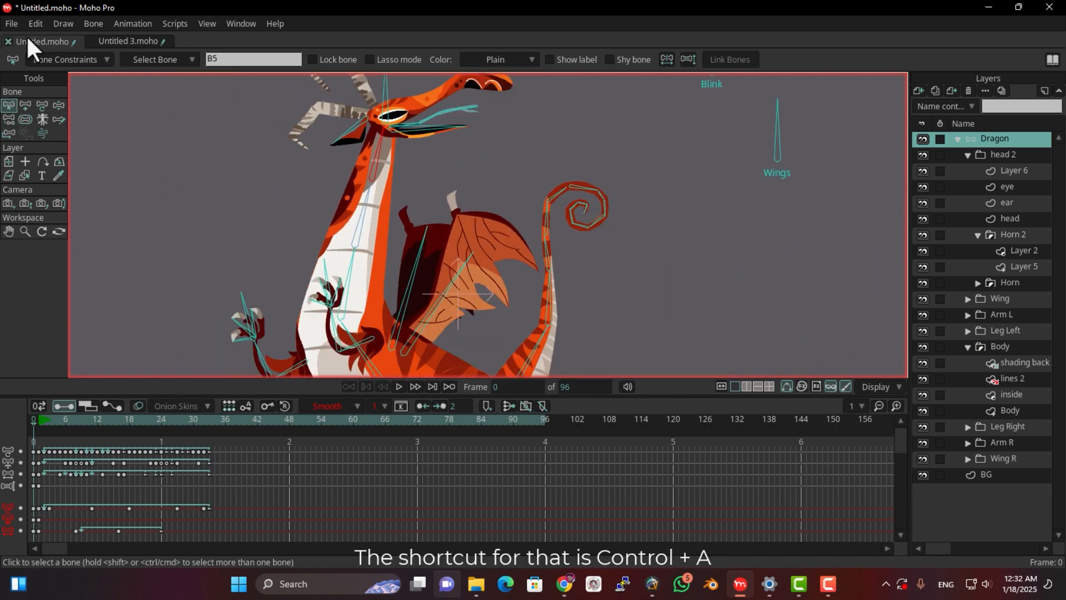
left_click(35, 23)
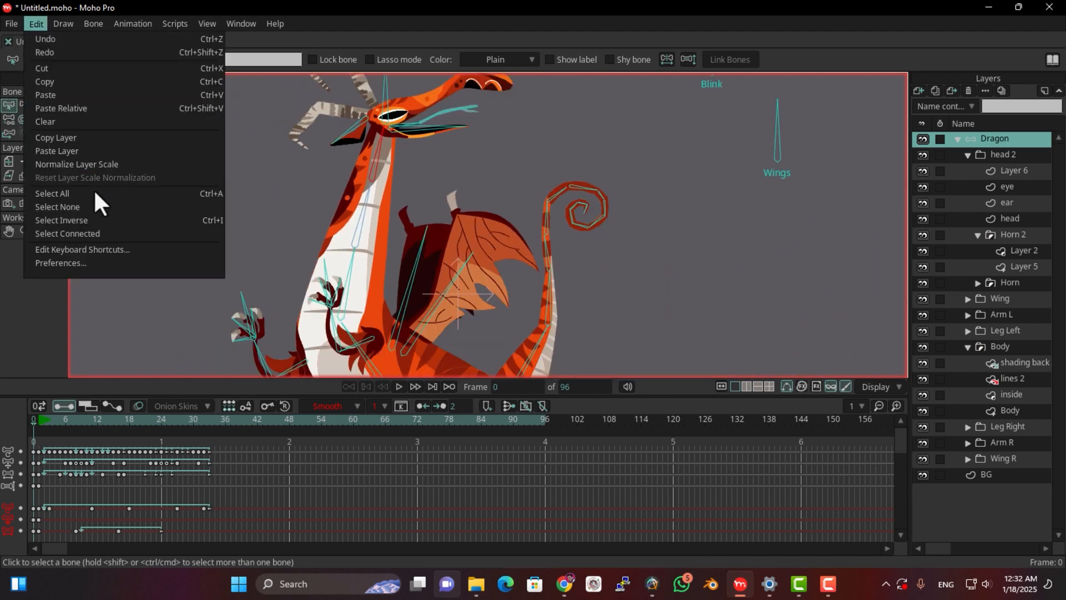
left_click(51, 193)
scroll(379, 233, "down", 3)
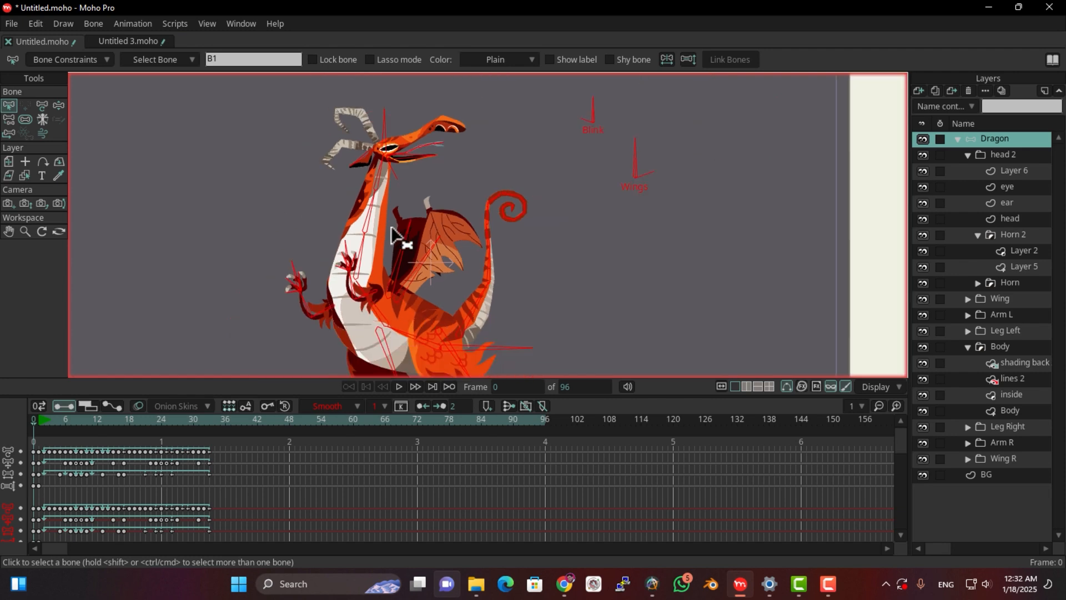
scroll(412, 199, "up", 3)
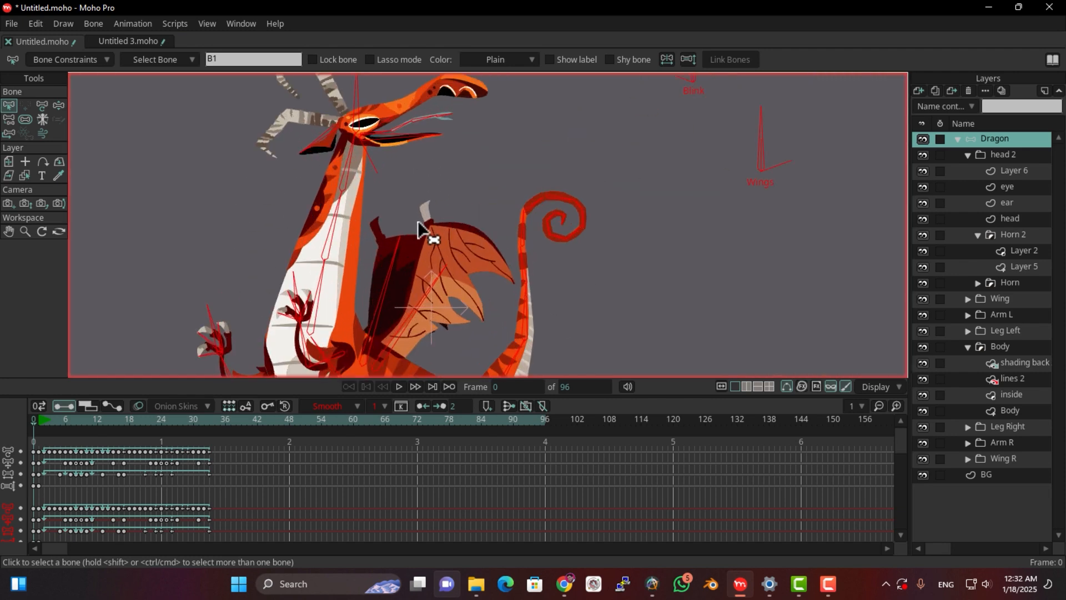
In Untitled 3.moho, select a point on the eye's lower outer edge and extend the selection to all points with Select All
left_click(115, 39)
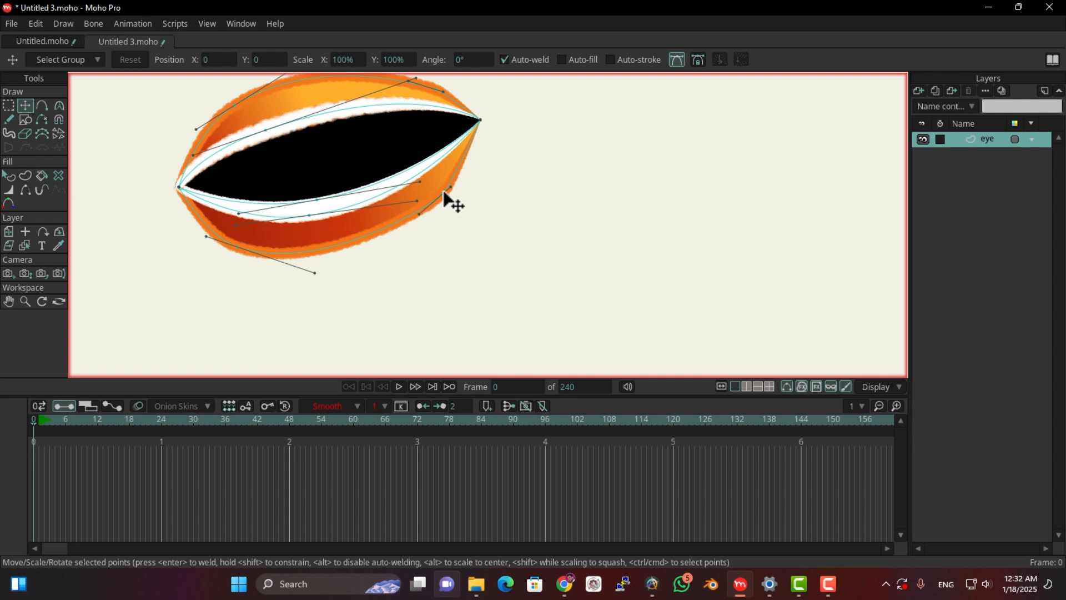
left_click(441, 197)
left_click(36, 22)
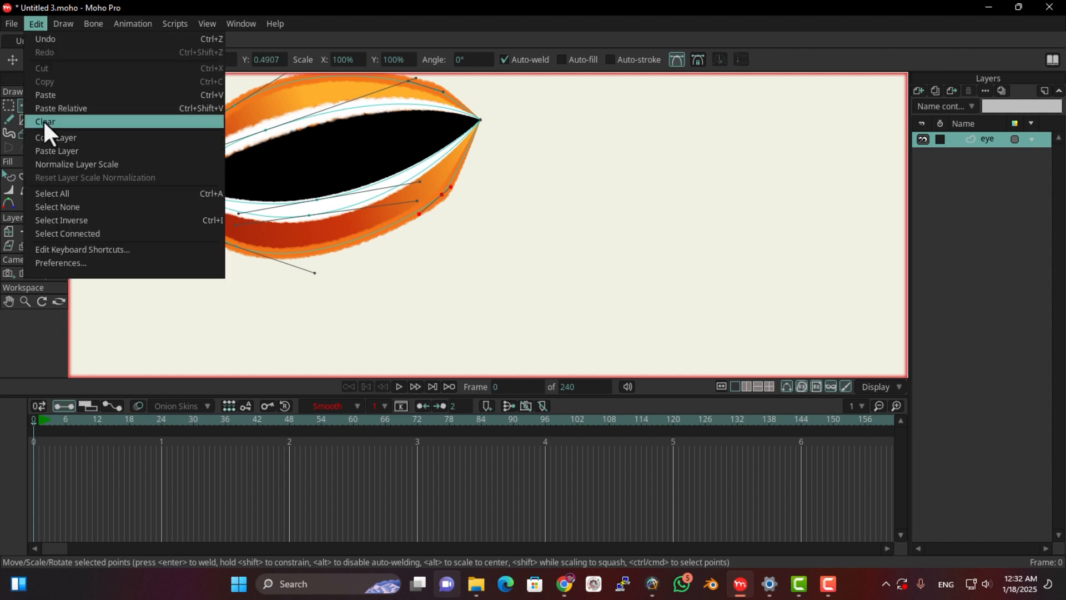
left_click(67, 196)
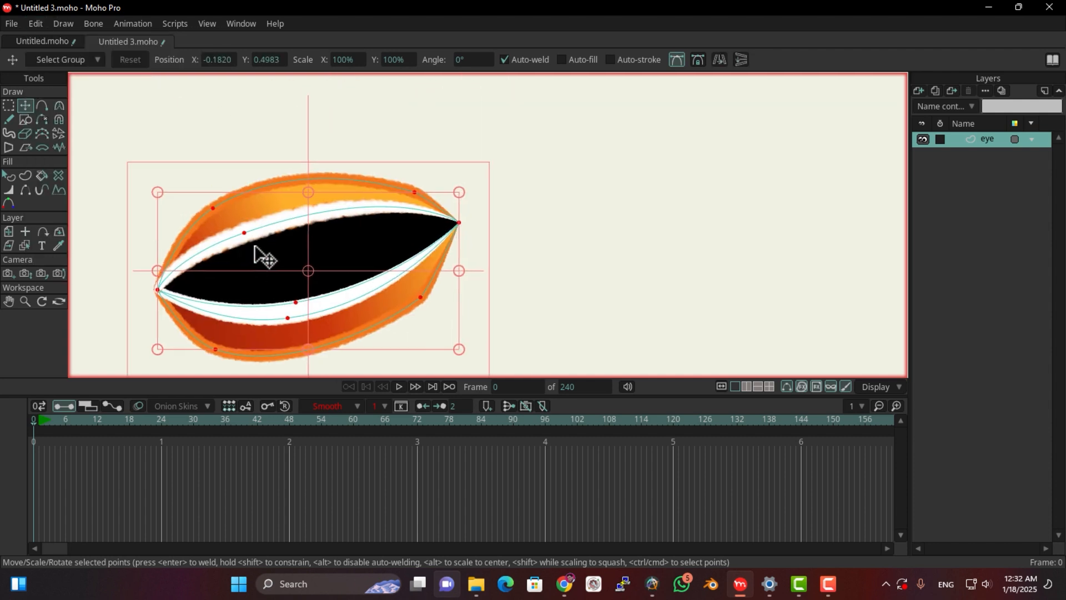
Deselect all points of the eye shape with Select None
left_click(37, 24)
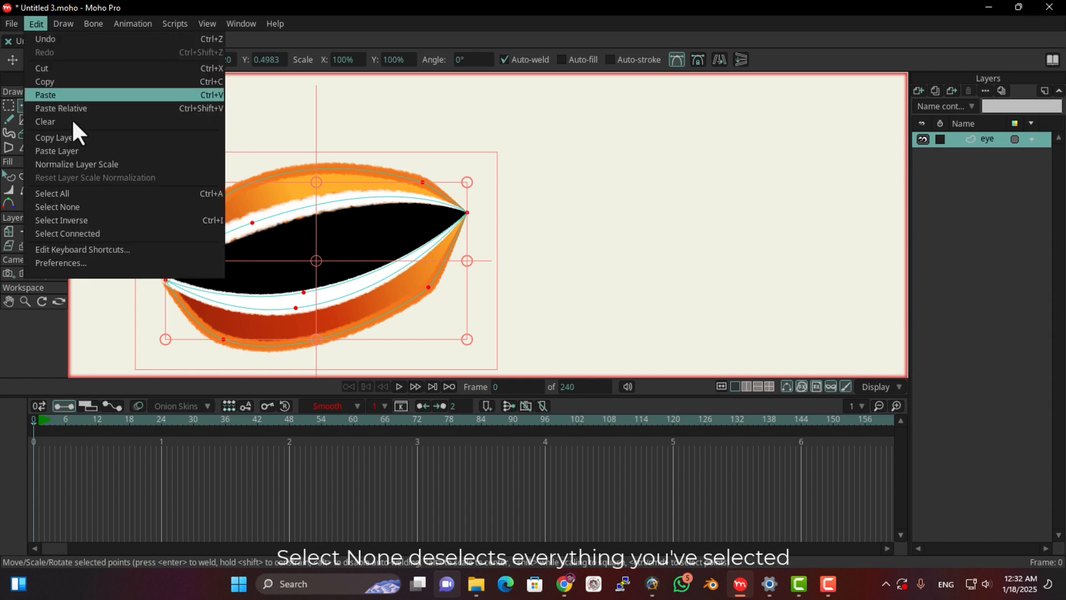
left_click(87, 206)
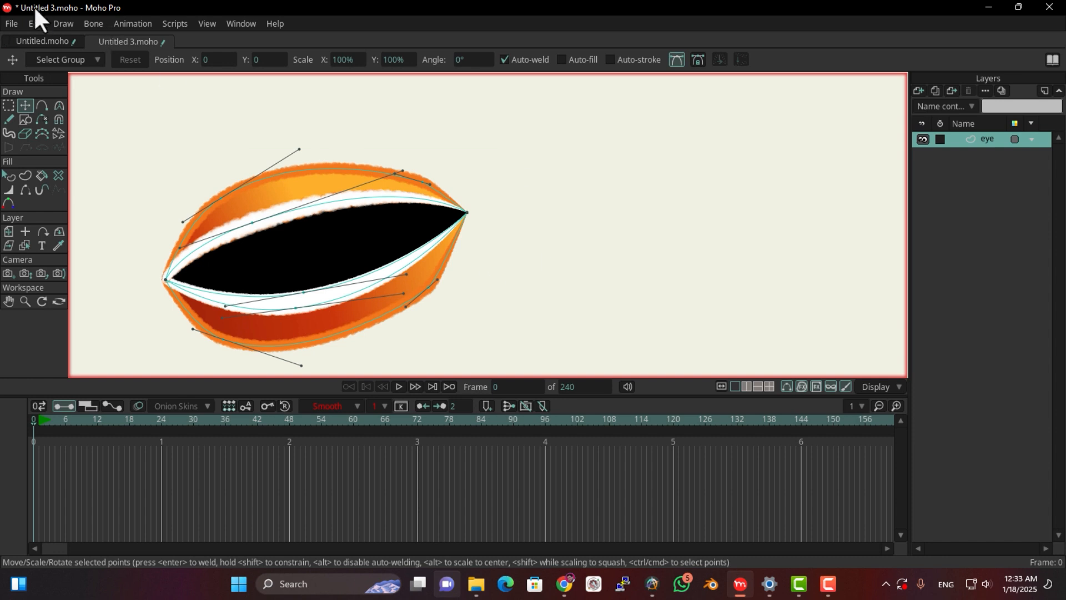
left_click(36, 22)
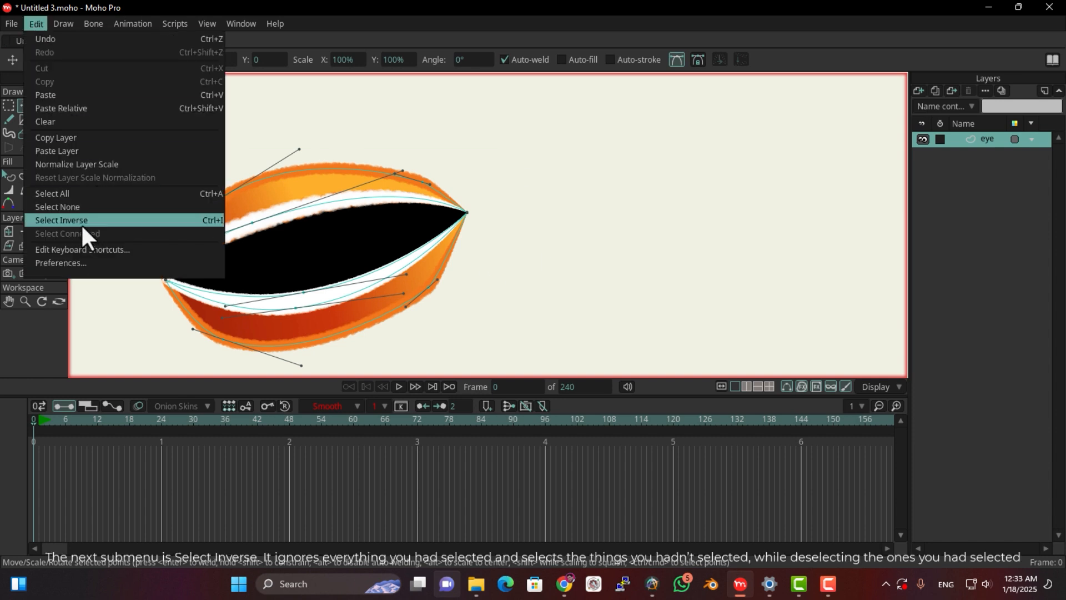
left_click(541, 254)
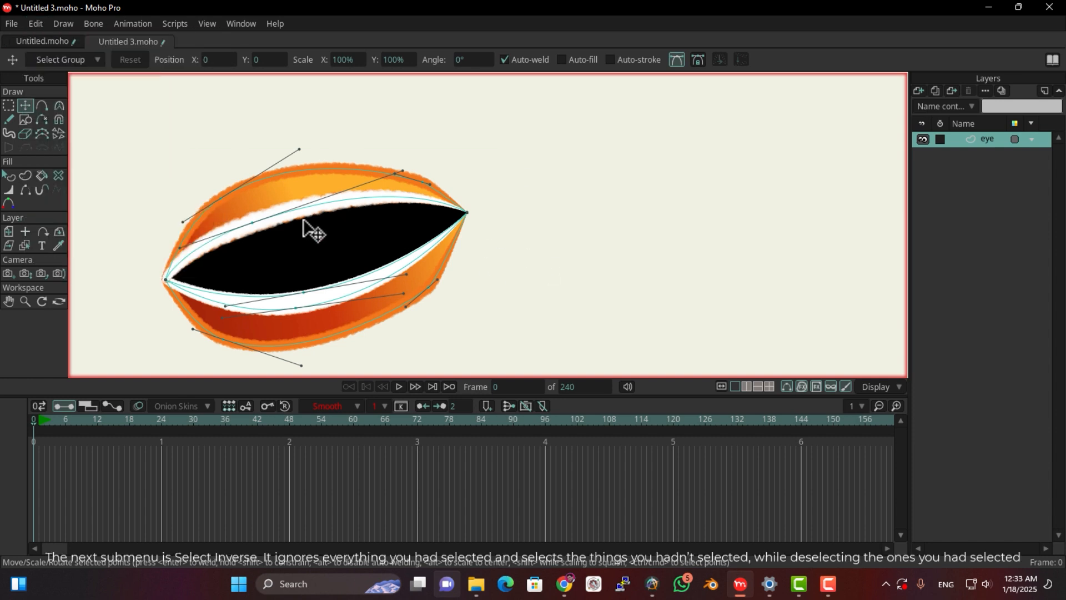
Select the upper point on the eye's white curve and invert the selection with Select Inverse
left_click(253, 223)
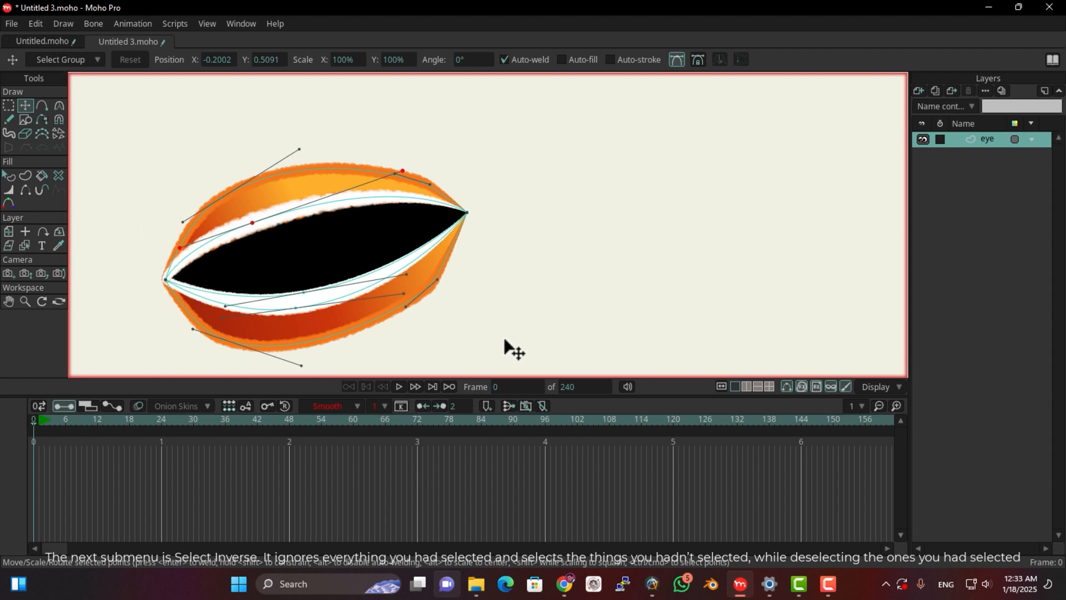
left_click(34, 22)
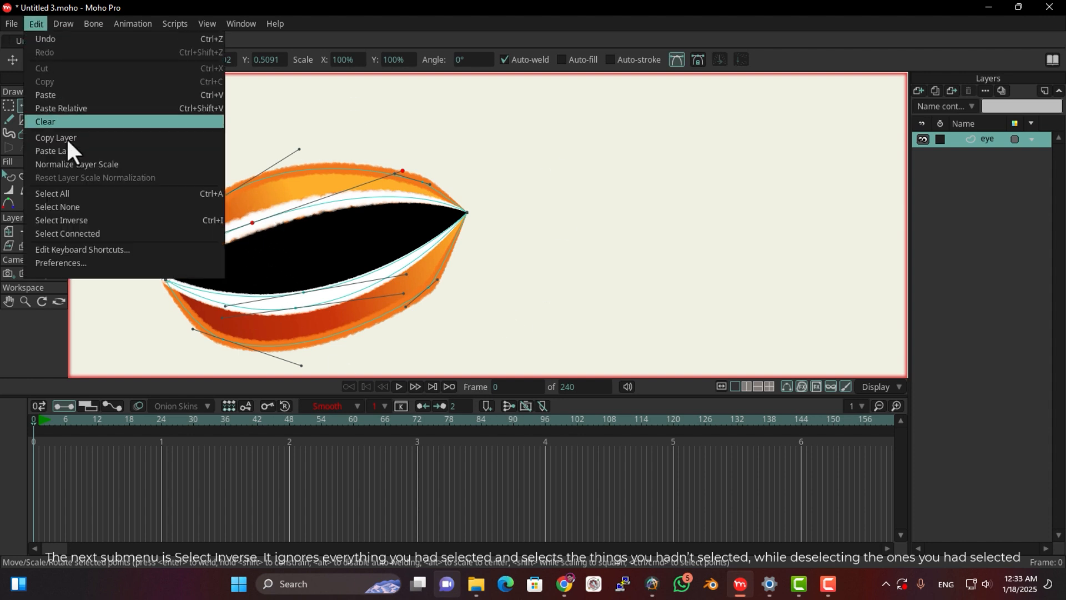
left_click(79, 220)
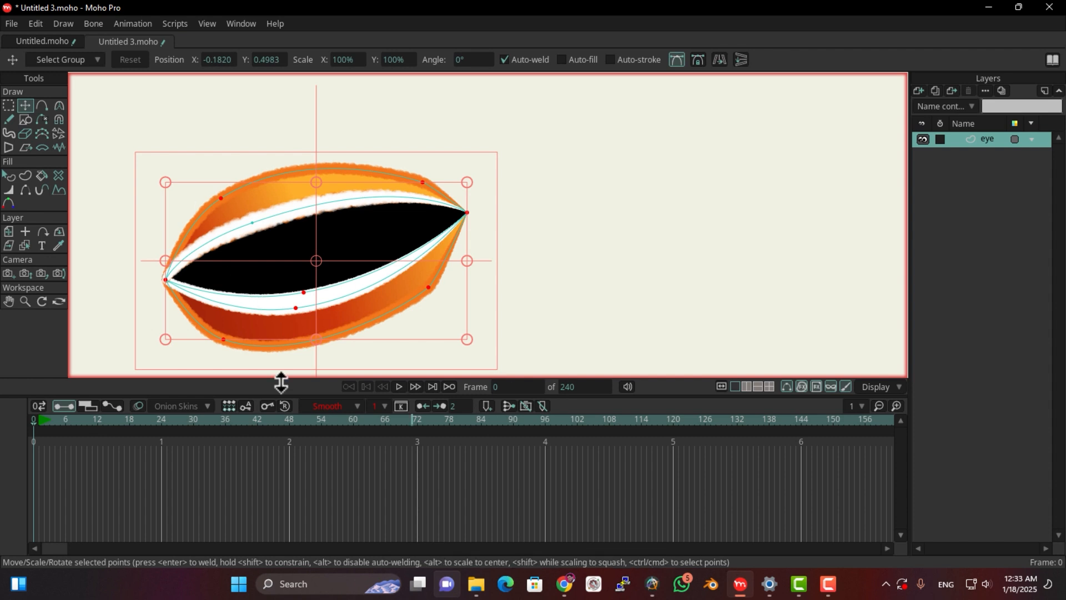
Select the upper point on the eye's white curve, extend the selection with Select Connected, and clear it again
left_click(35, 22)
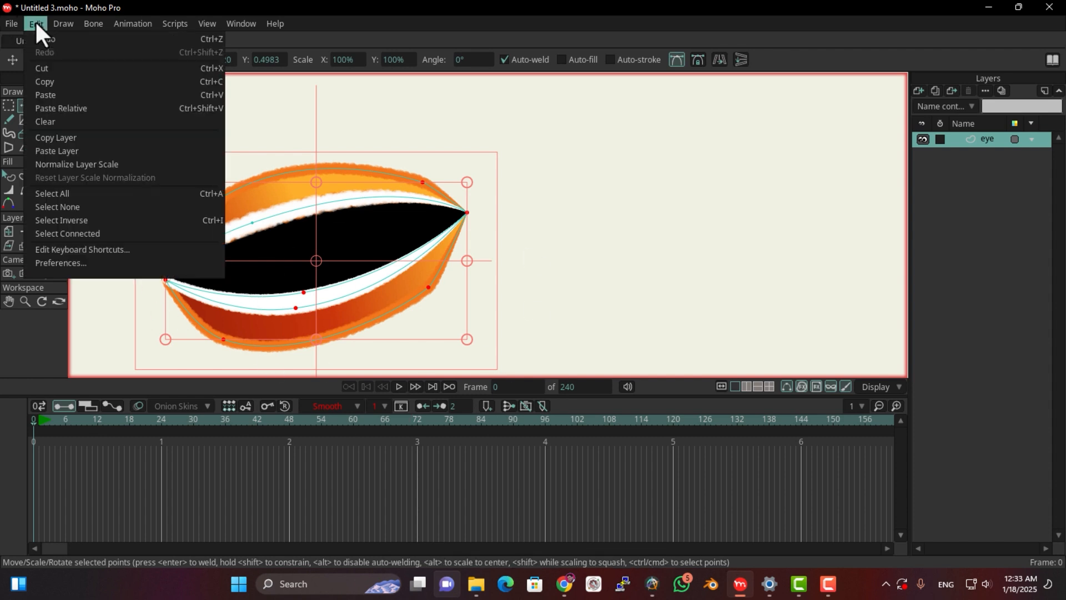
left_click(574, 238)
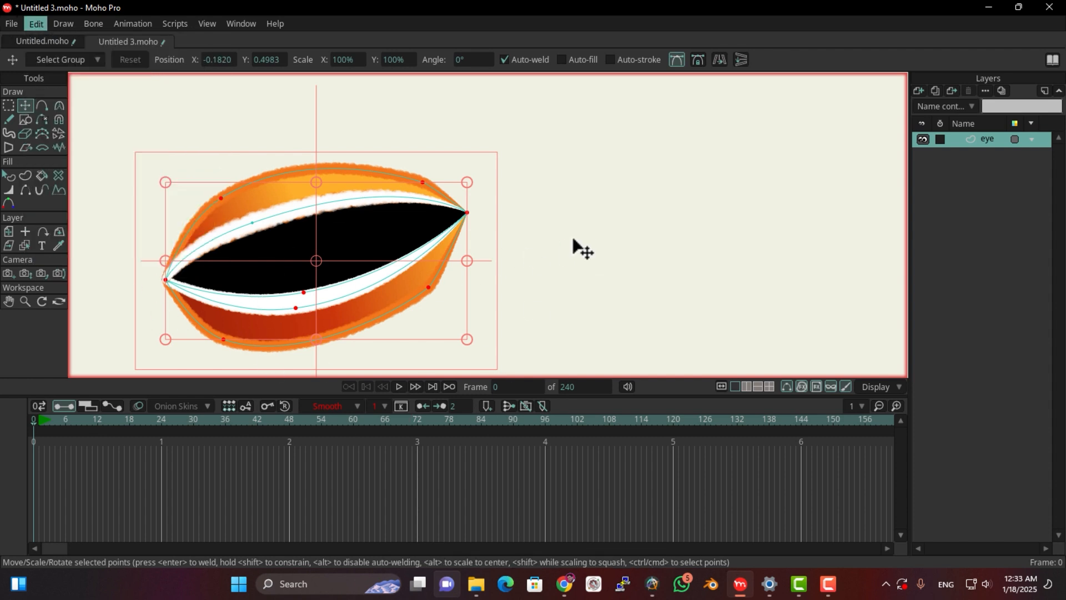
left_click(211, 127)
left_click(261, 233)
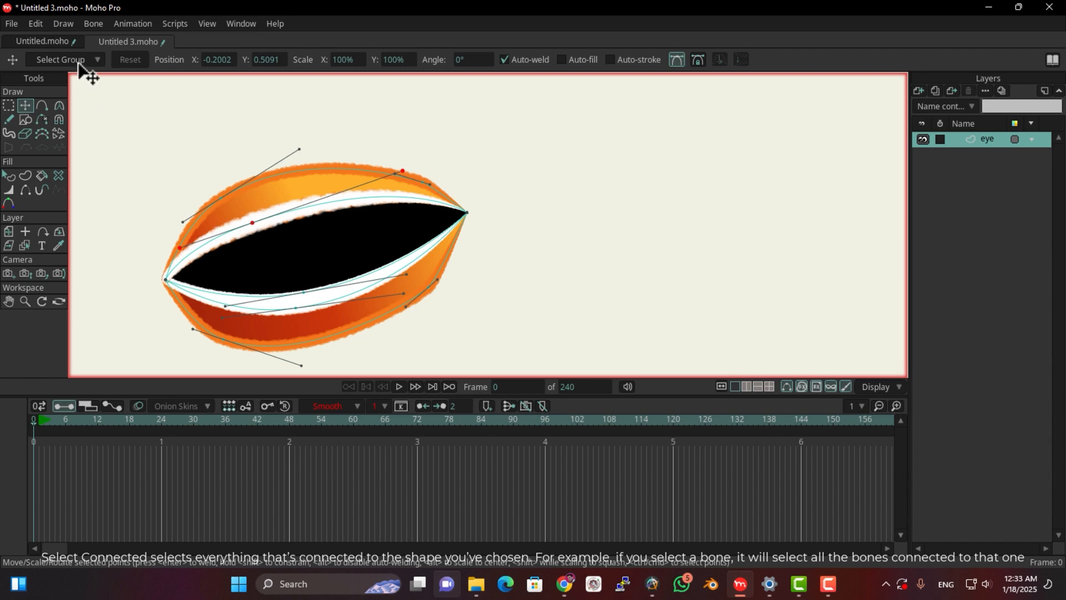
left_click(36, 23)
left_click(80, 231)
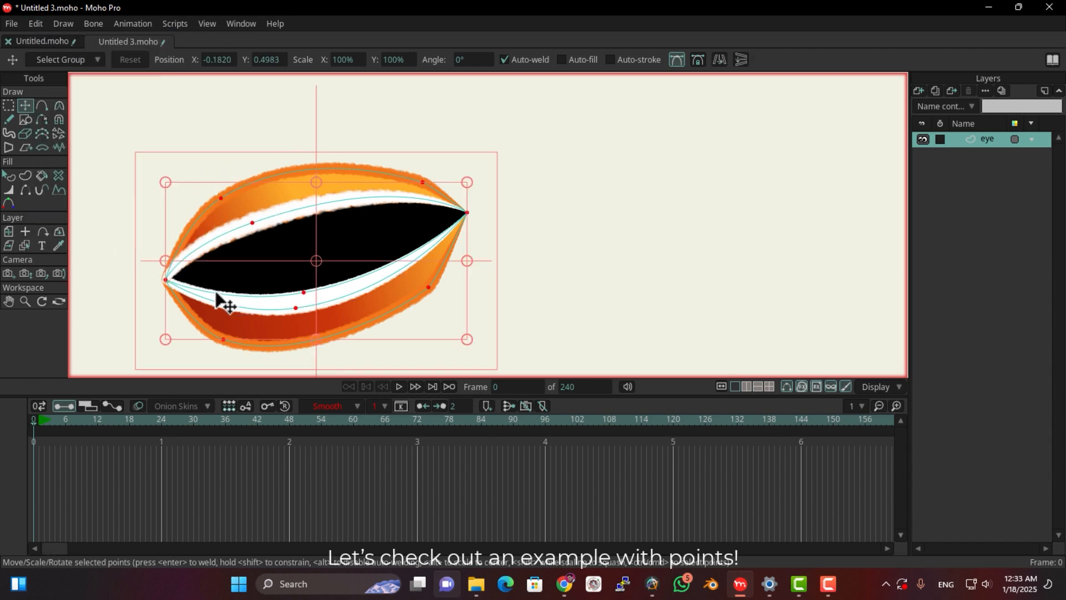
left_click(584, 210)
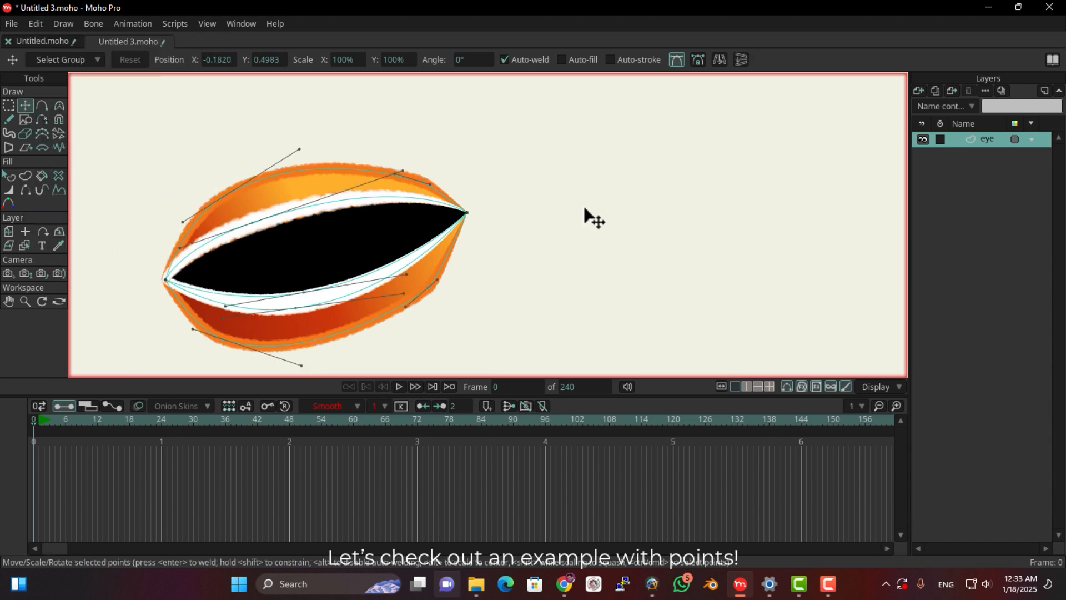
In Untitled.moho, select a neck bone on the Dragon layer and extend the selection with Select Connected
left_click(50, 42)
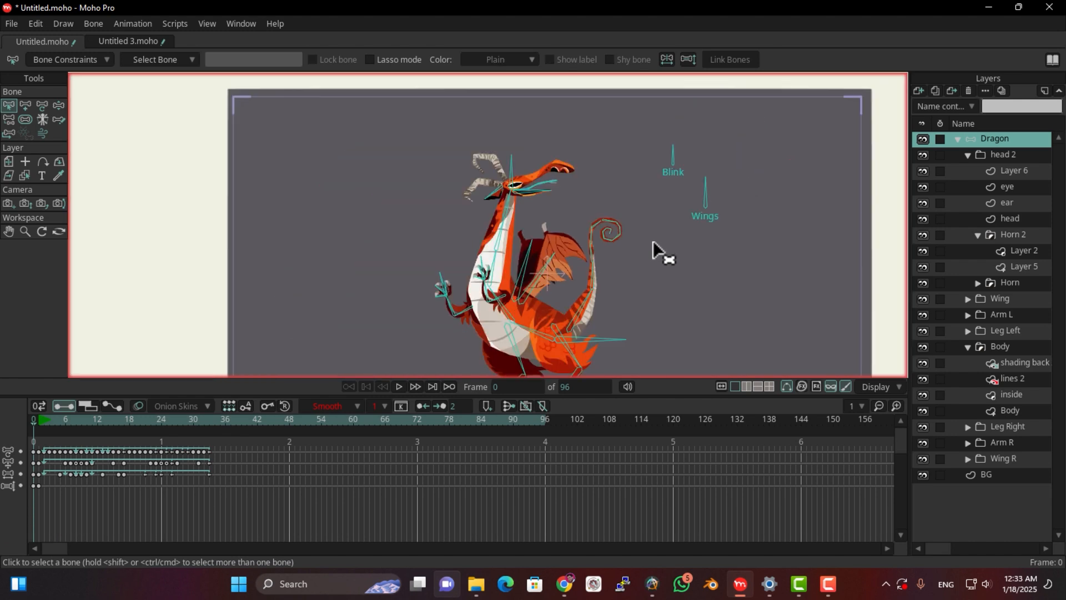
left_click(461, 248)
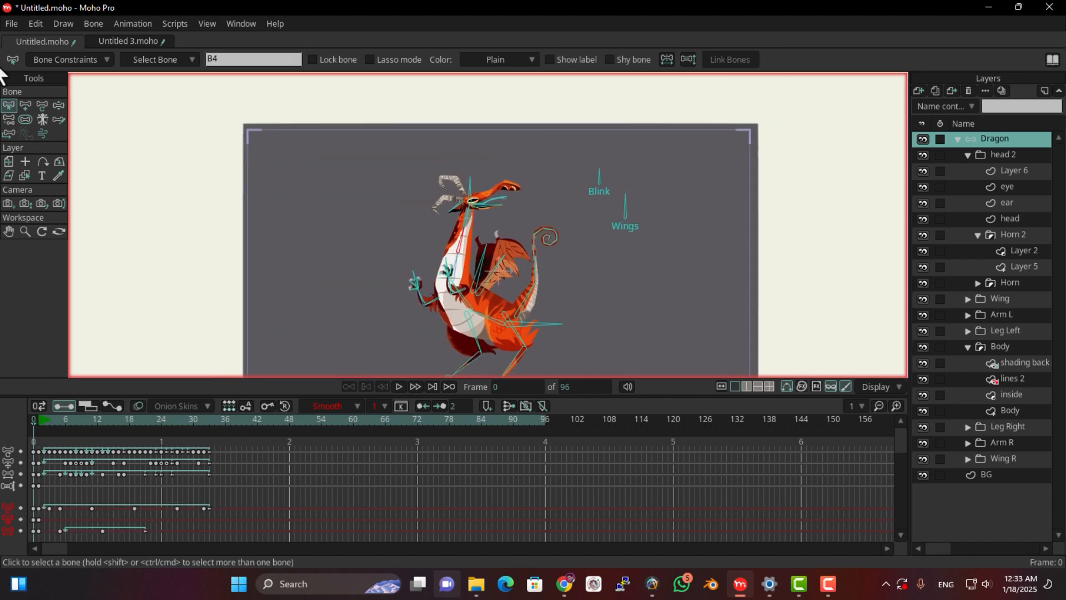
left_click(33, 24)
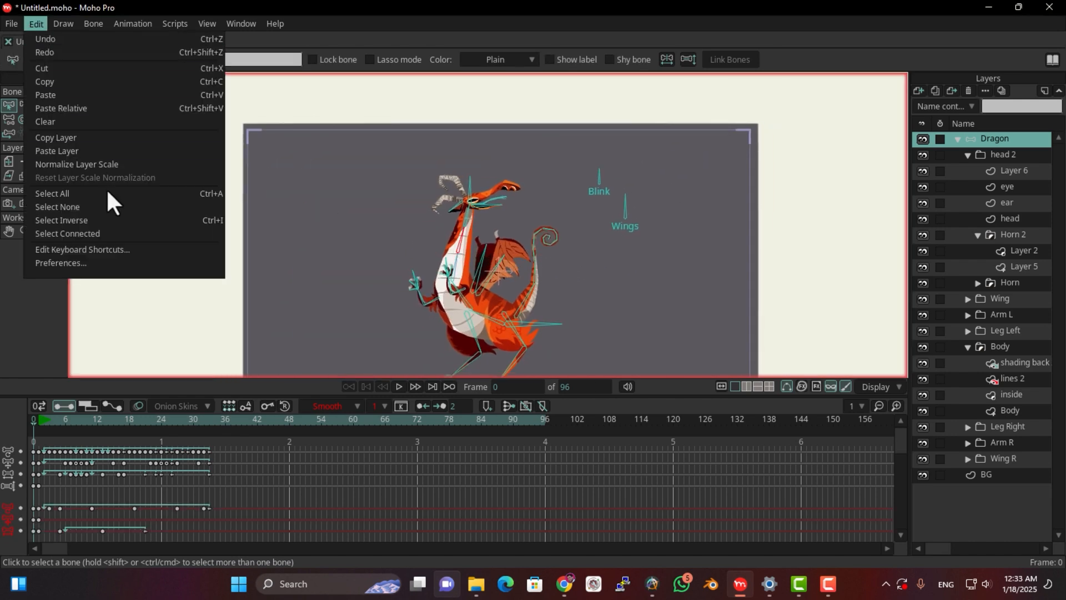
left_click(101, 231)
scroll(604, 298, "up", 2)
left_click_drag(555, 316, 570, 230)
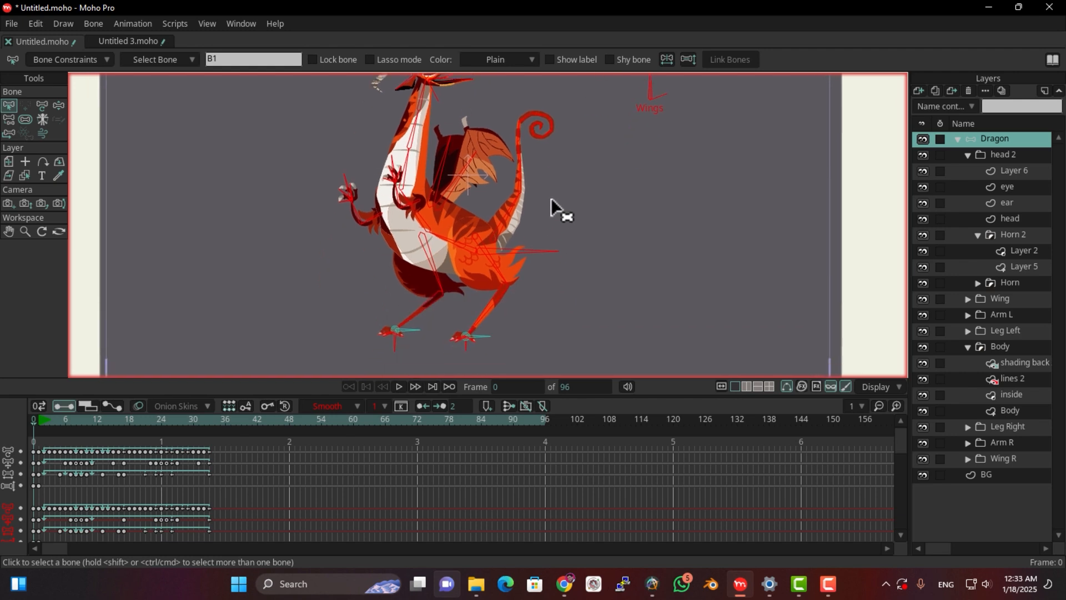
left_click_drag(405, 188, 333, 66)
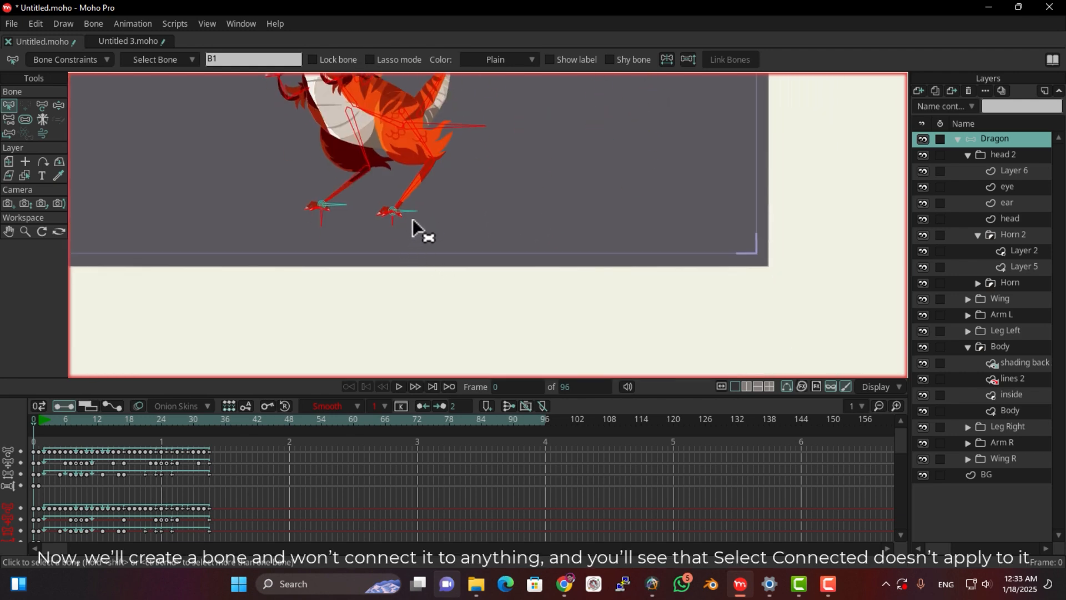
With no bone selected, add a separate upright bone in the empty area beyond the dragon's tail and apply Select Connected to it
left_click(428, 252)
left_click_drag(311, 121, 258, 194)
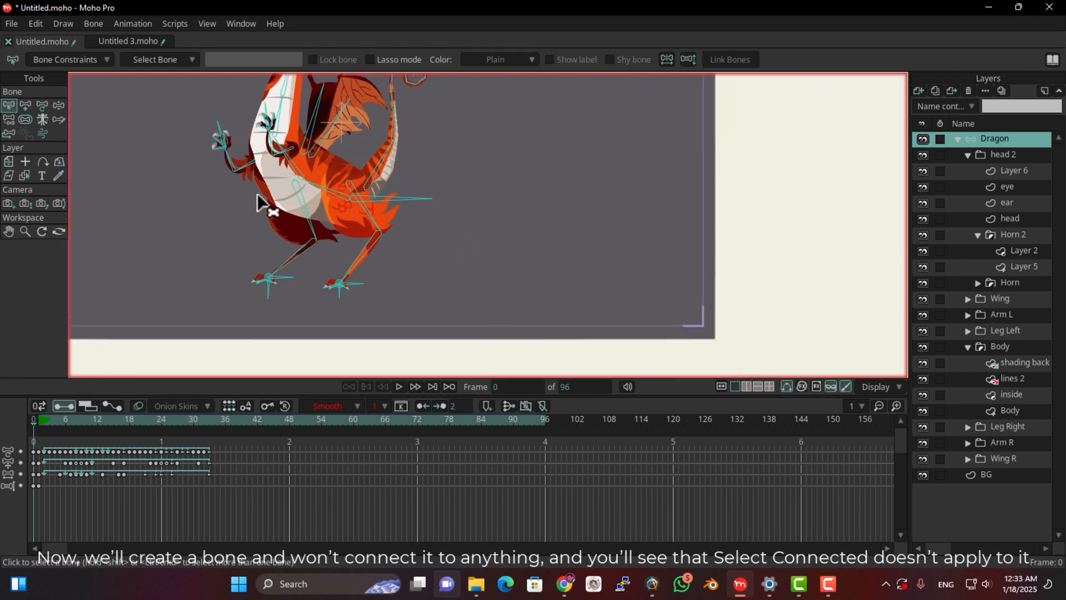
left_click(25, 105)
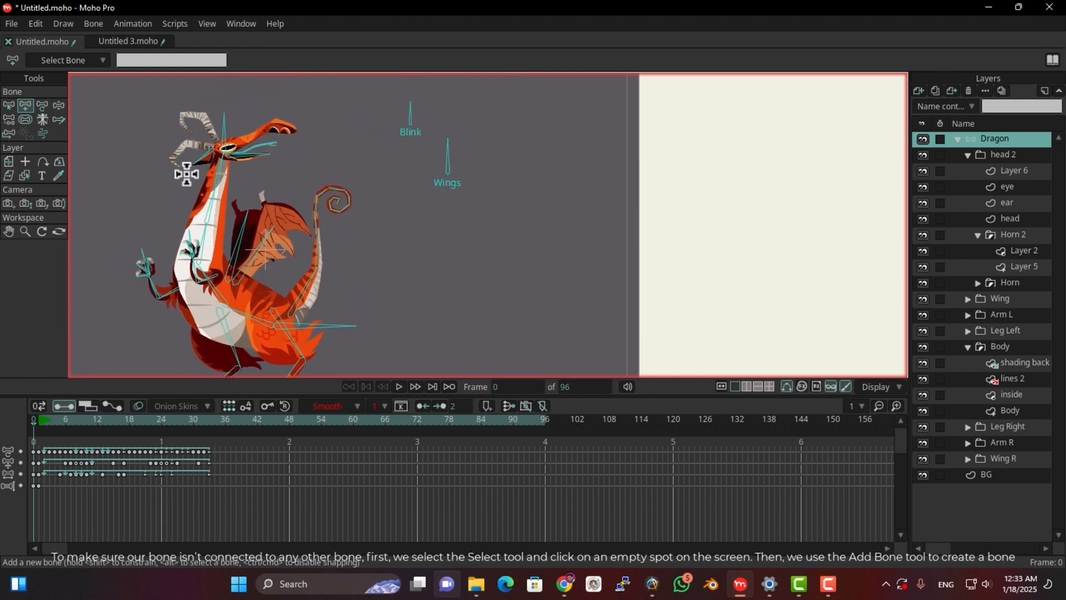
left_click(8, 104)
scroll(263, 220, "down", 2)
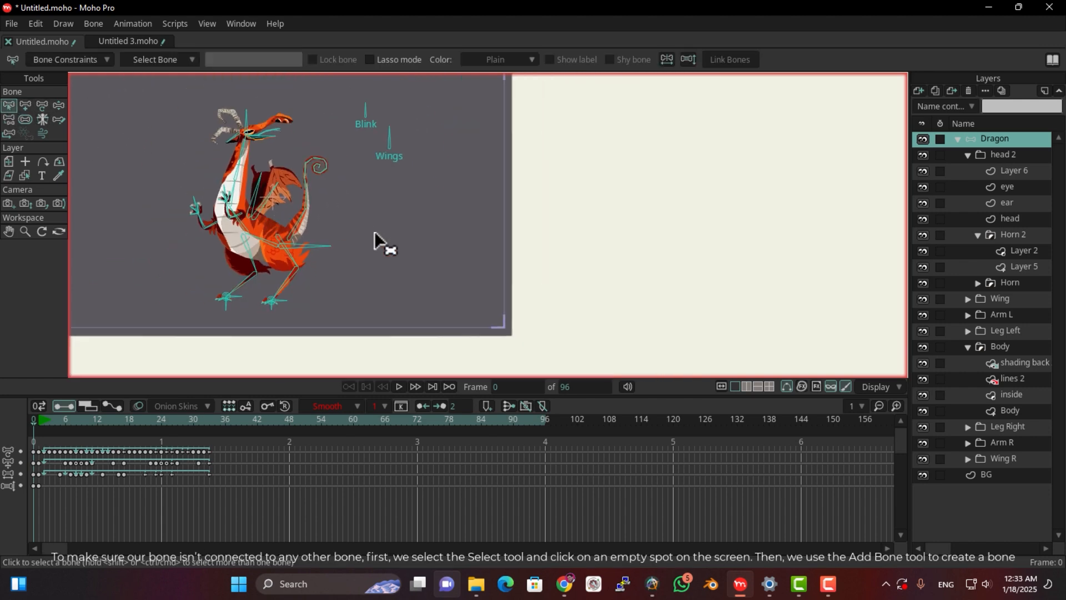
left_click(25, 105)
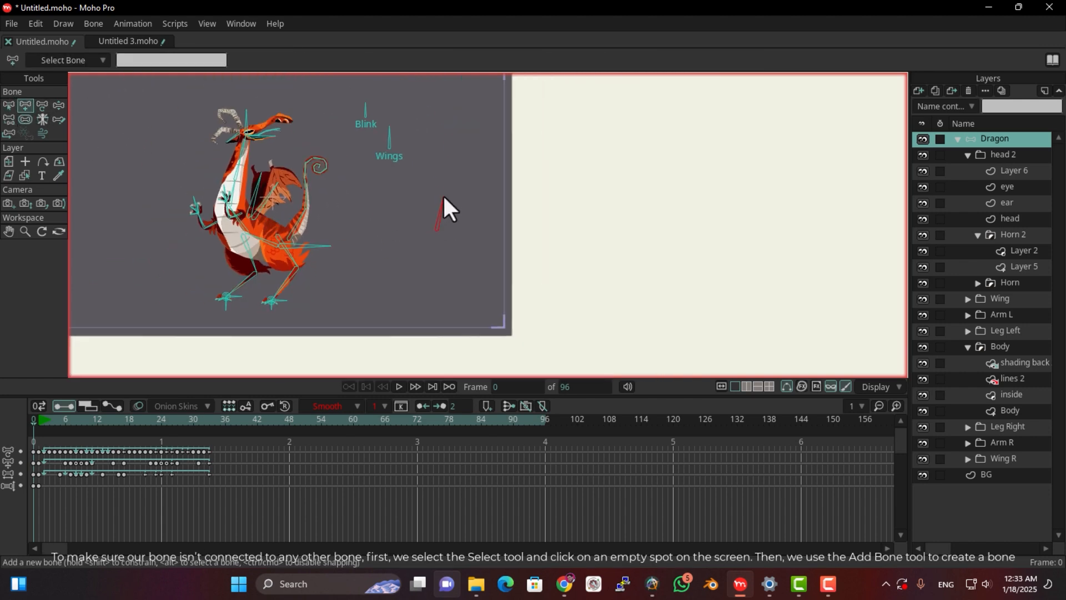
key("z")
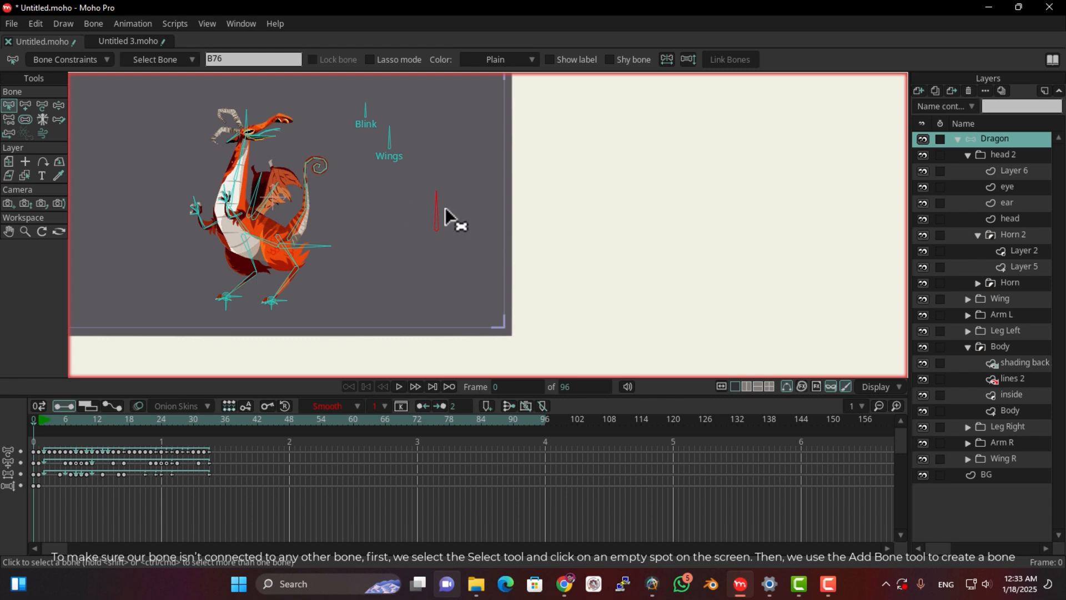
left_click(28, 22)
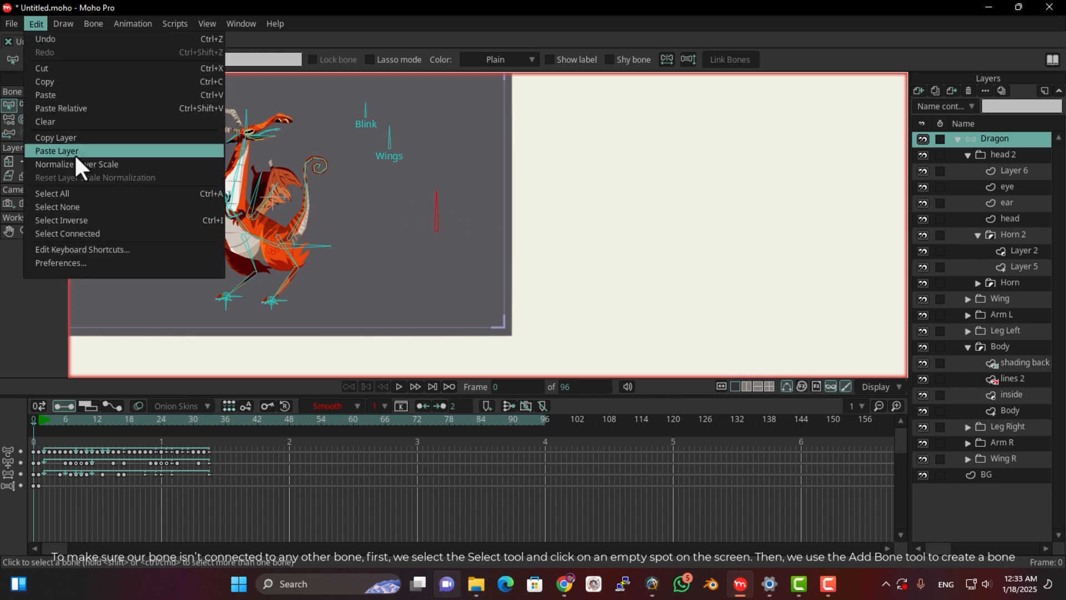
left_click(82, 230)
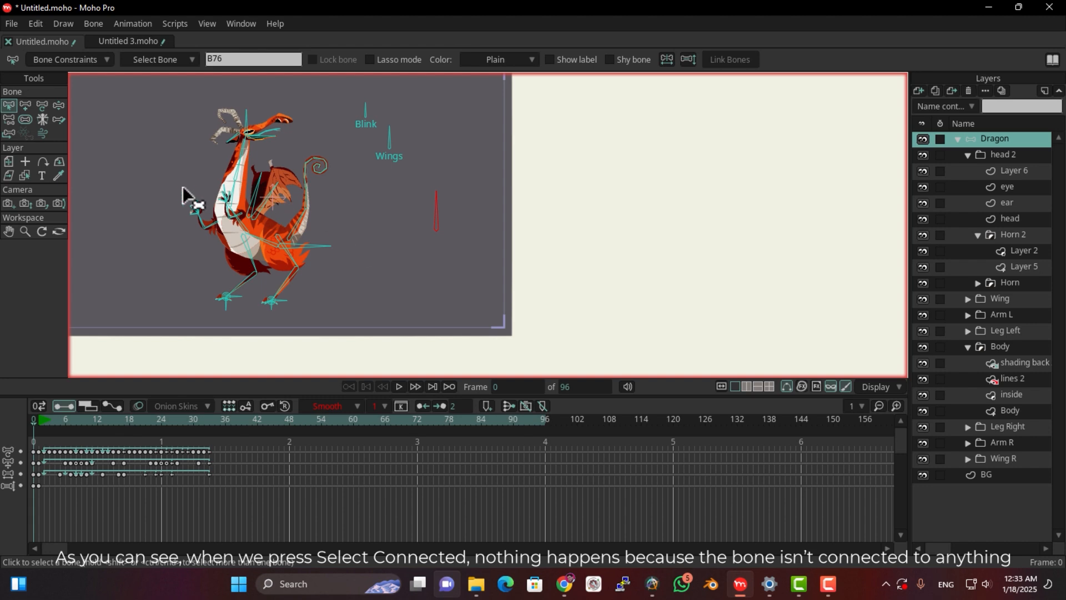
Open the keyboard shortcuts editor and look at the Default shortcut settings
left_click(32, 23)
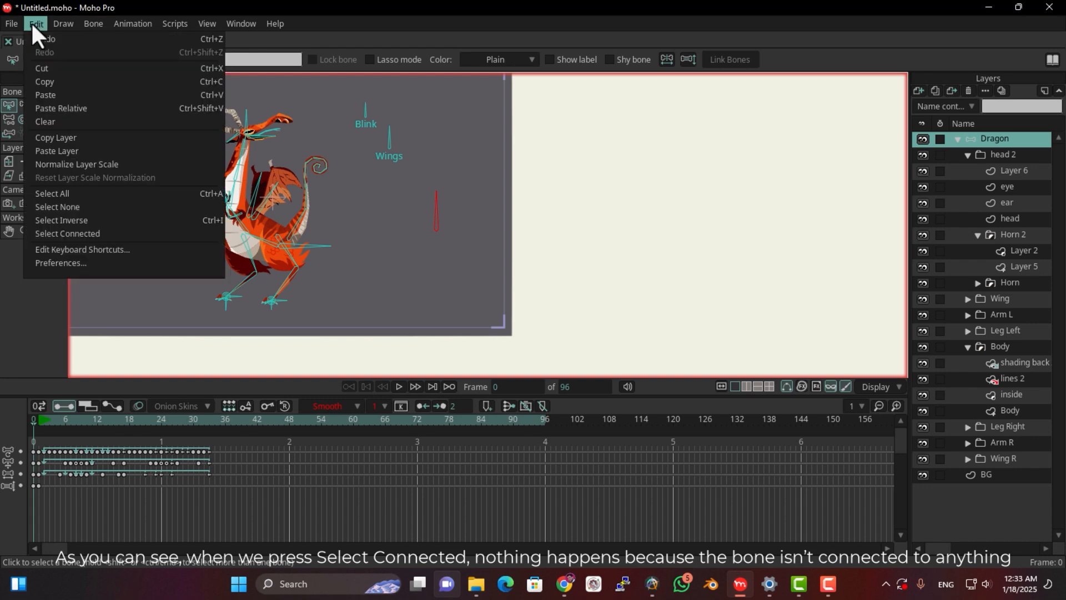
left_click(91, 253)
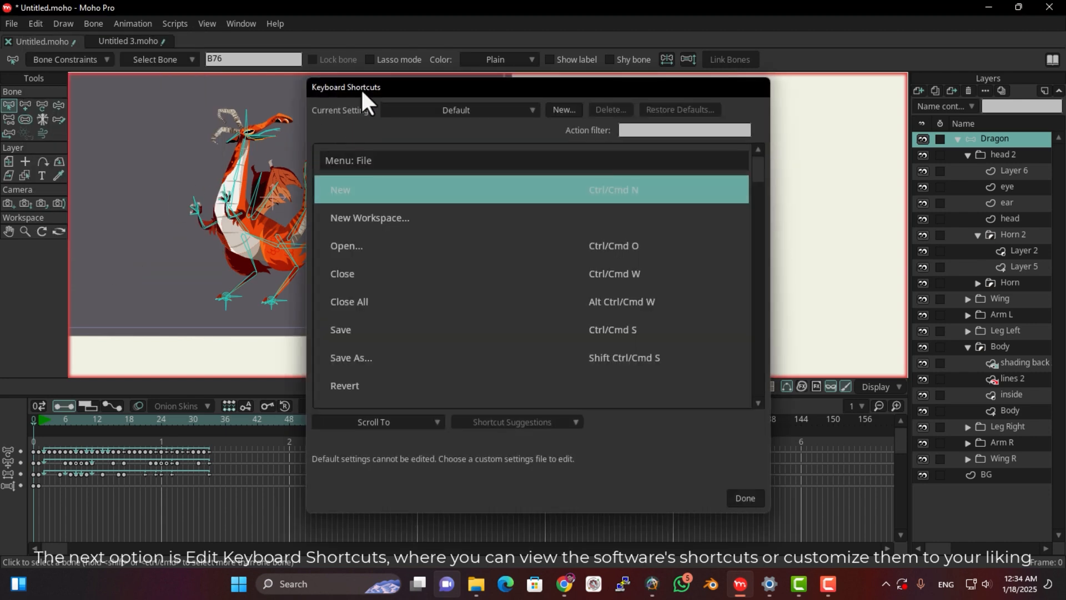
left_click_drag(361, 88, 99, 26)
mouse_move(497, 114)
left_mouse_down()
mouse_move(513, 241)
mouse_move(488, 245)
mouse_move(500, 282)
mouse_move(503, 102)
left_mouse_up()
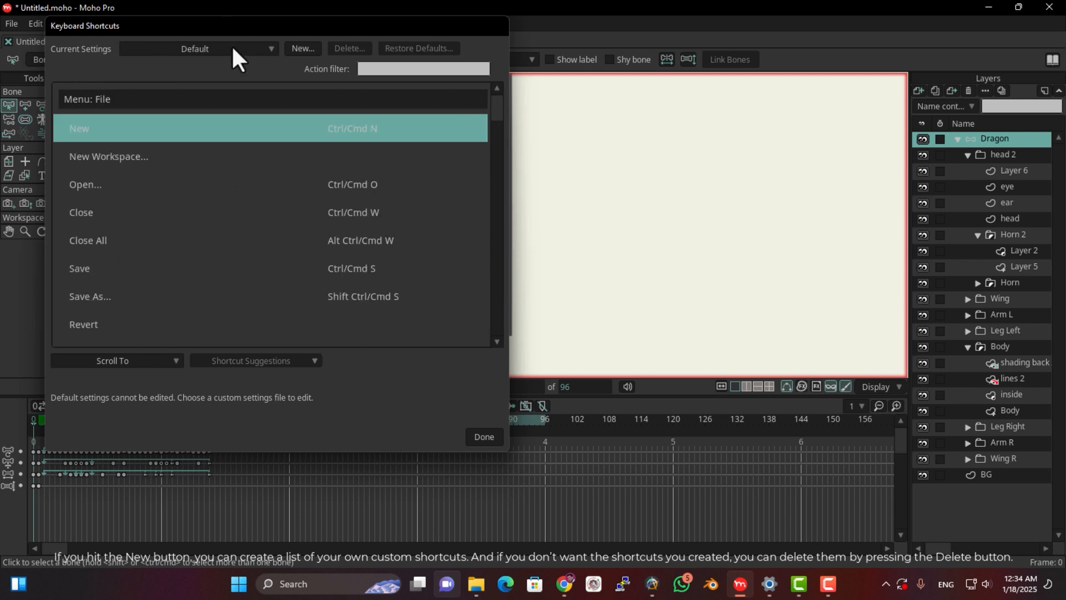
Create a new custom keyboard shortcuts file named "echo graphic"
left_click(293, 52)
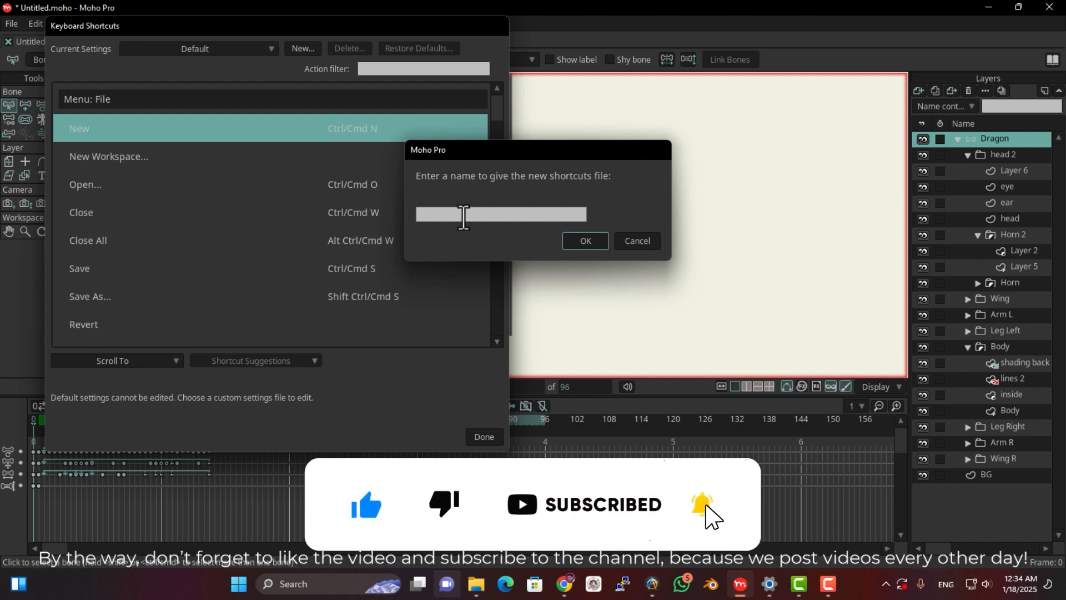
type("ho gr")
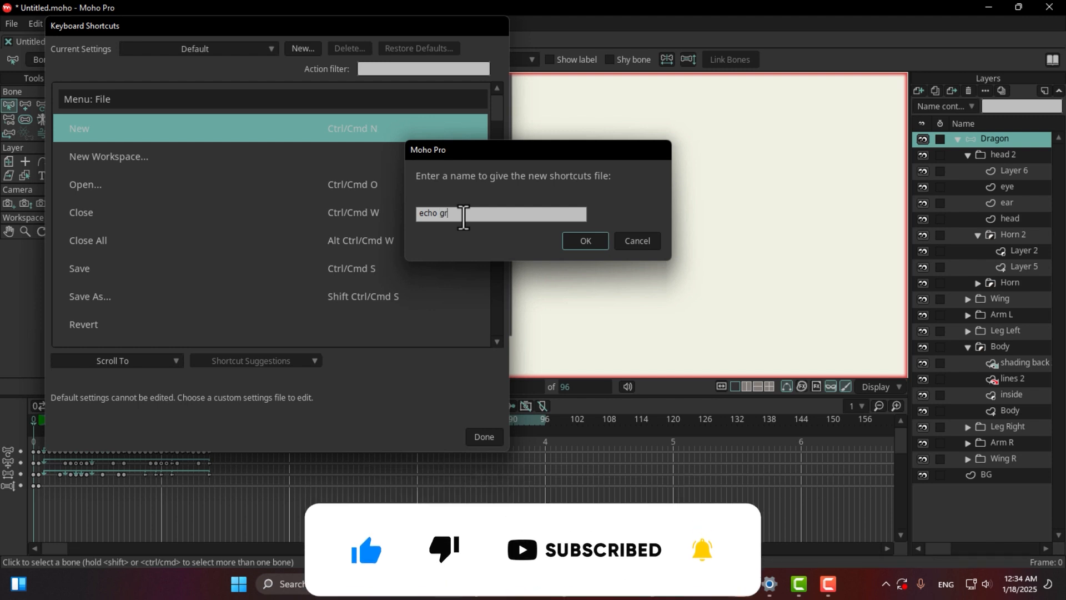
type("aph")
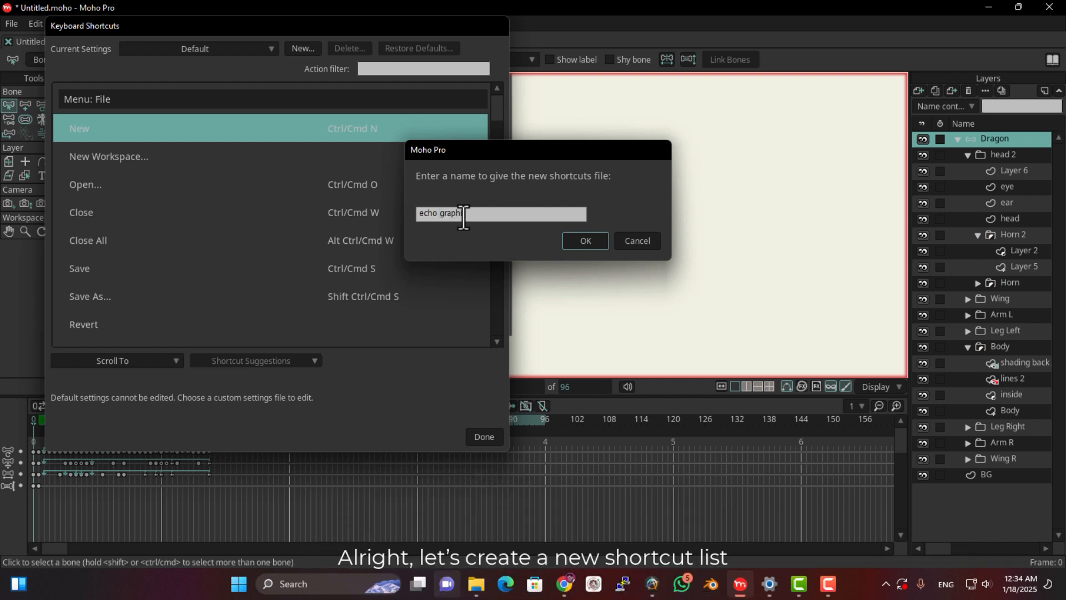
type("ics")
left_click(581, 241)
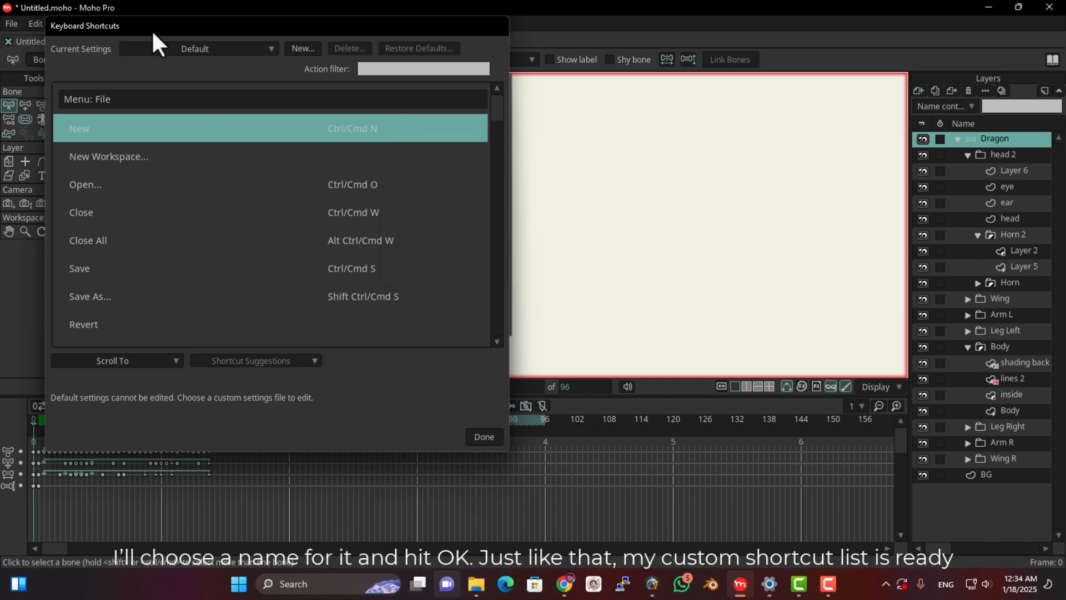
Check the available shortcut settings files and look over the editable shortcuts of "echo graphic"
left_click(243, 54)
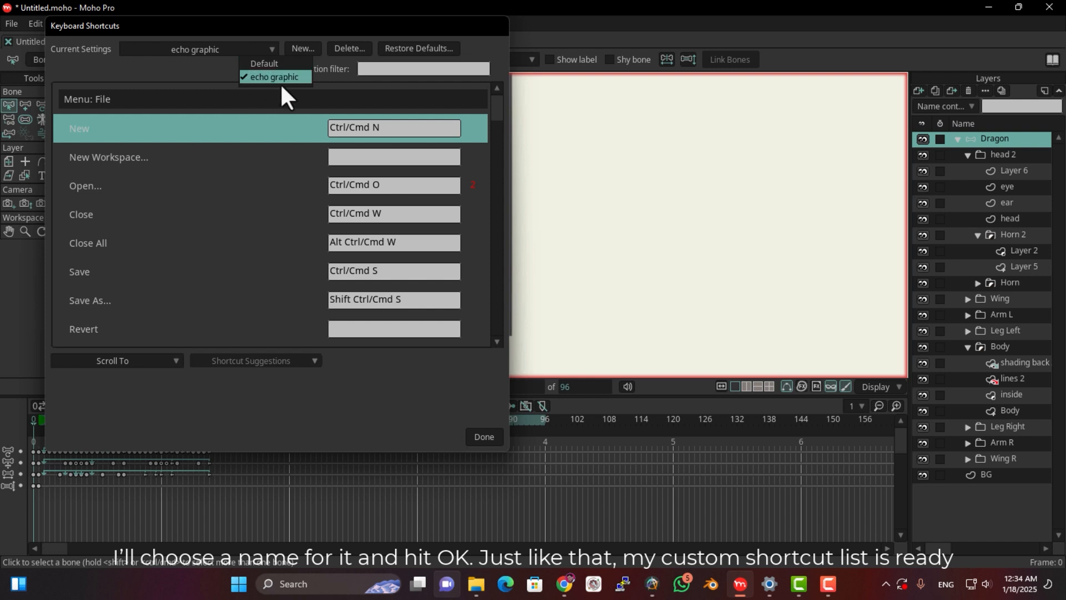
left_click(205, 49)
left_click_drag(501, 112, 499, 43)
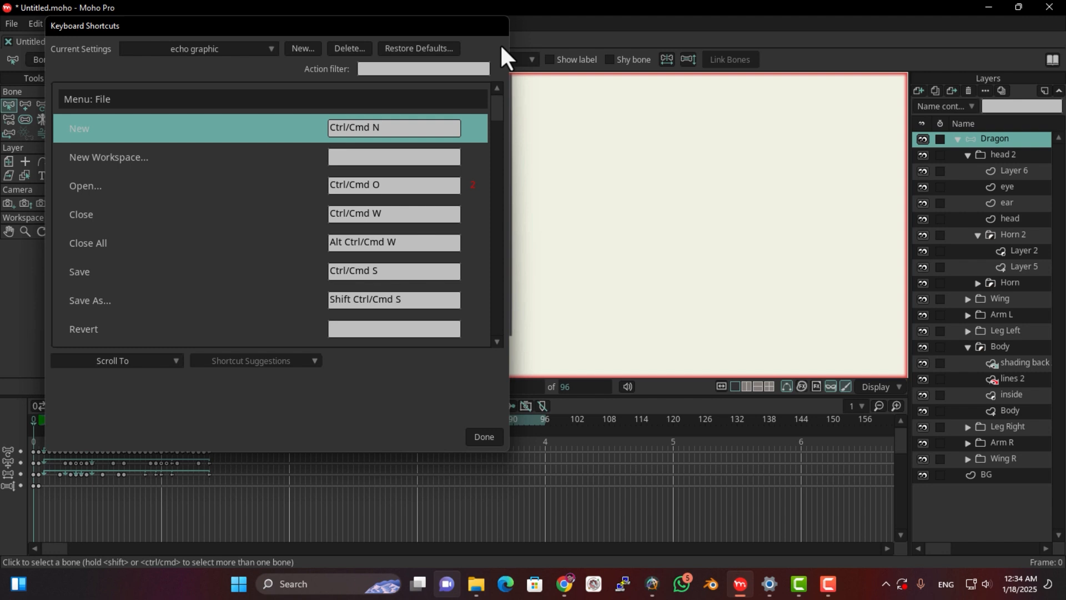
Delete the custom "echo graphic" shortcuts file and close the keyboard shortcuts editor
left_click(211, 53)
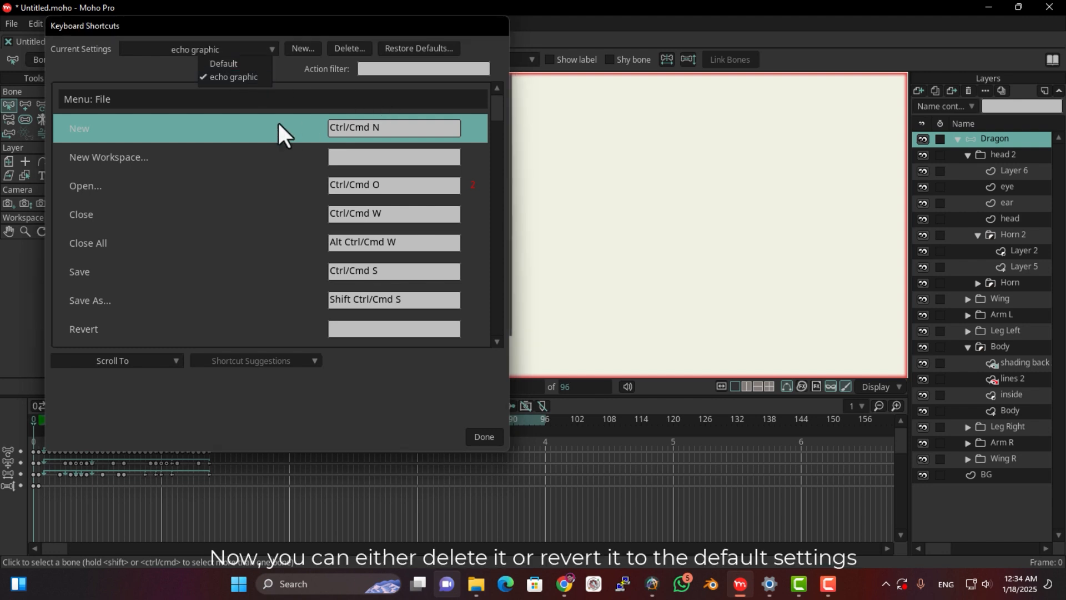
left_click(318, 68)
left_click(343, 49)
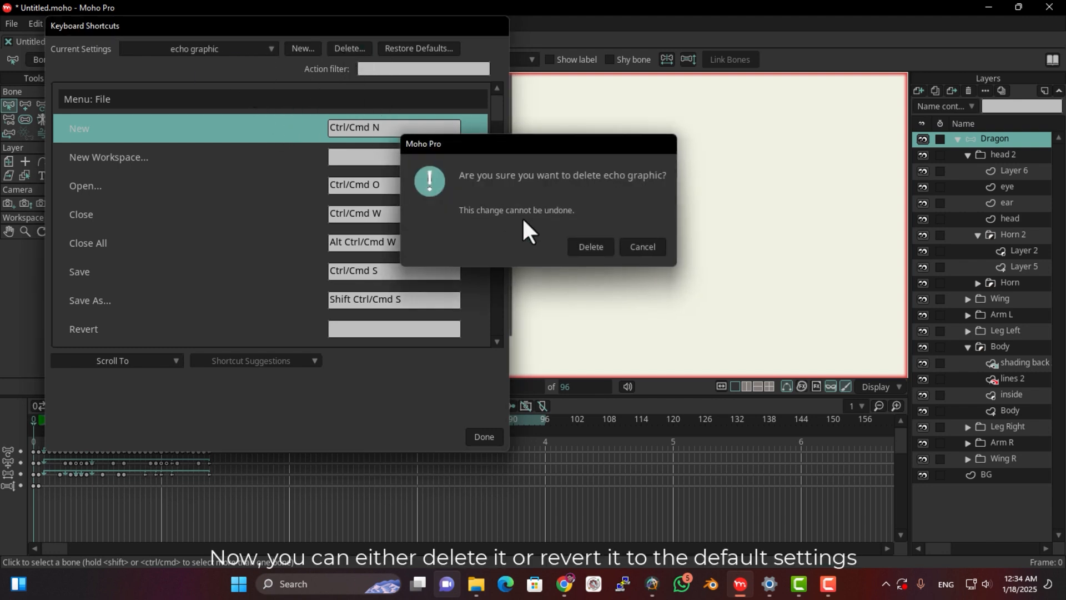
left_click(530, 244)
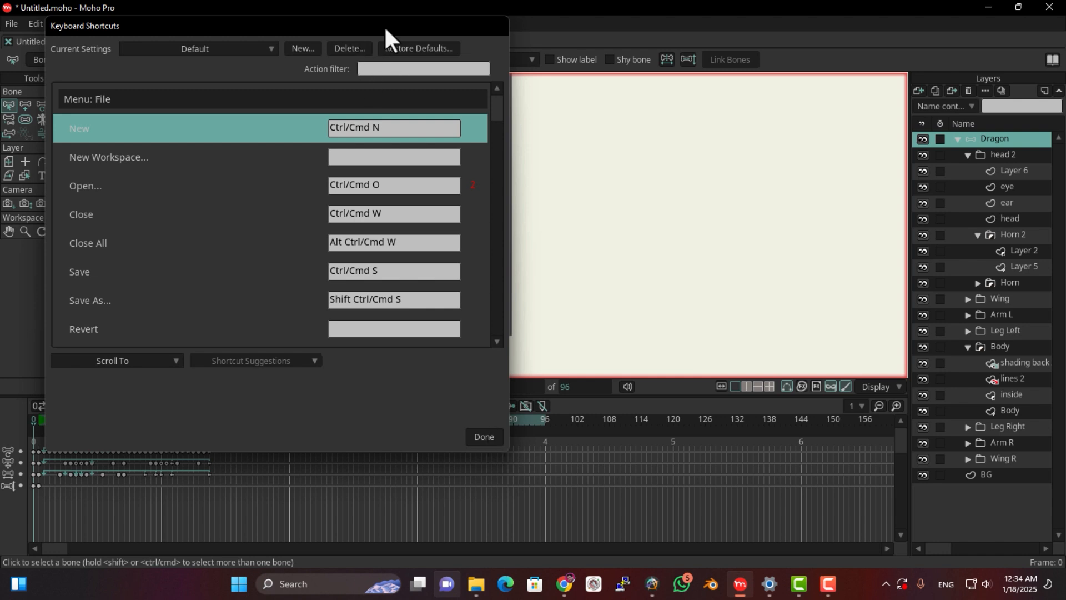
left_click(401, 435)
Open the Preferences and examine the Editor Colors, Tools, Tool Layout and Appearance settings
left_click(35, 23)
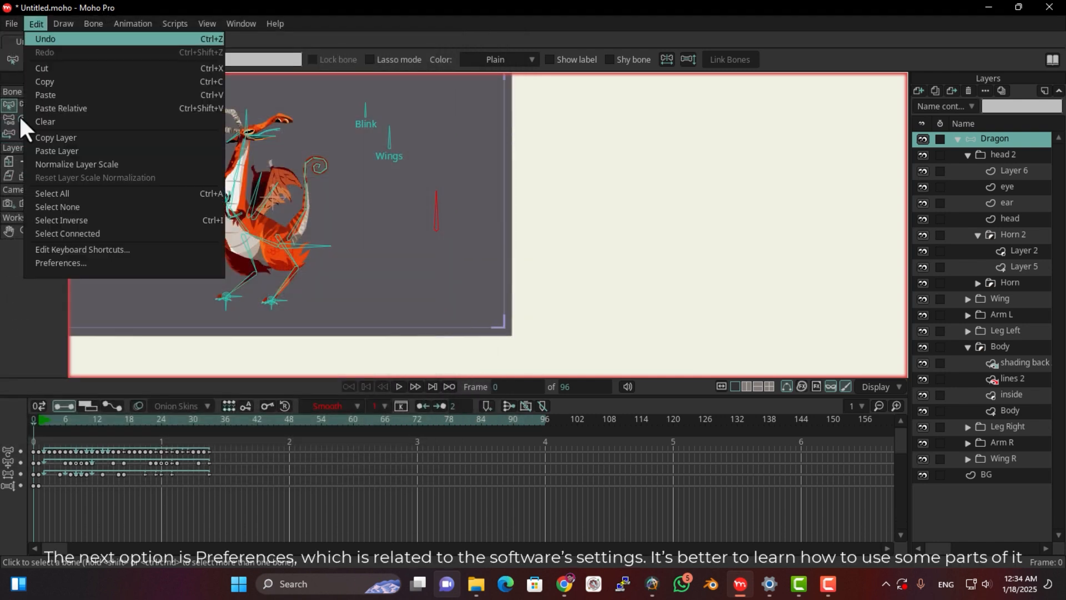
left_click(72, 263)
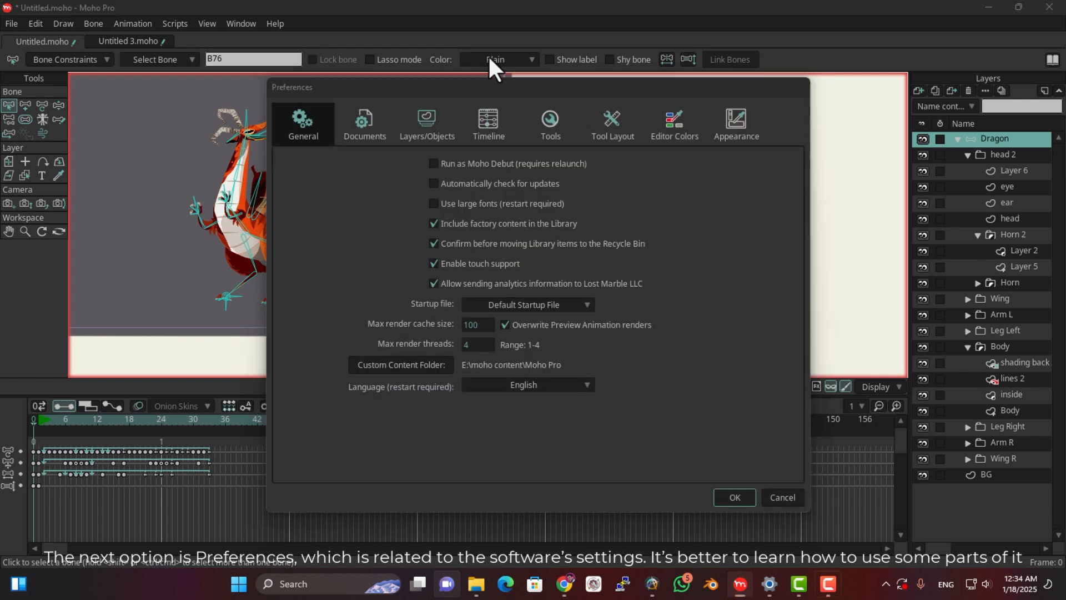
left_click_drag(491, 89, 319, 39)
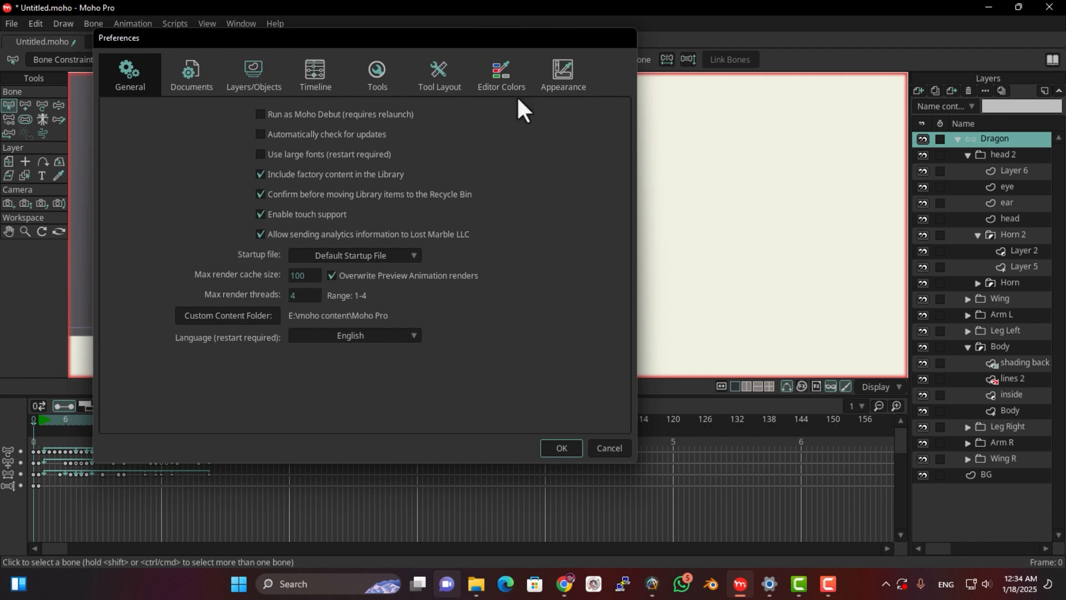
left_click(502, 71)
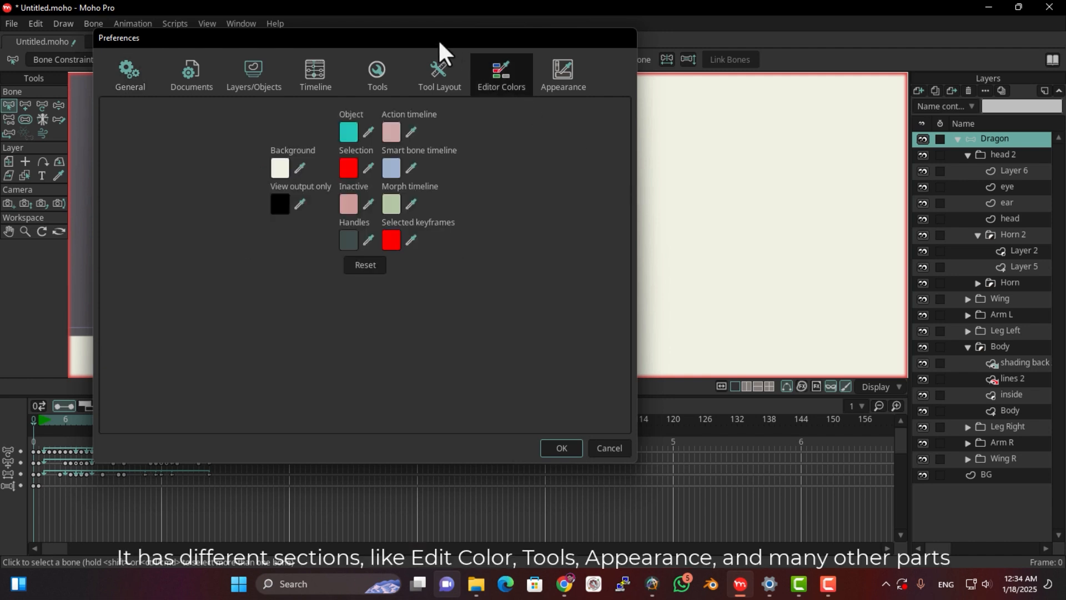
left_click_drag(438, 39, 490, 47)
left_click(447, 93)
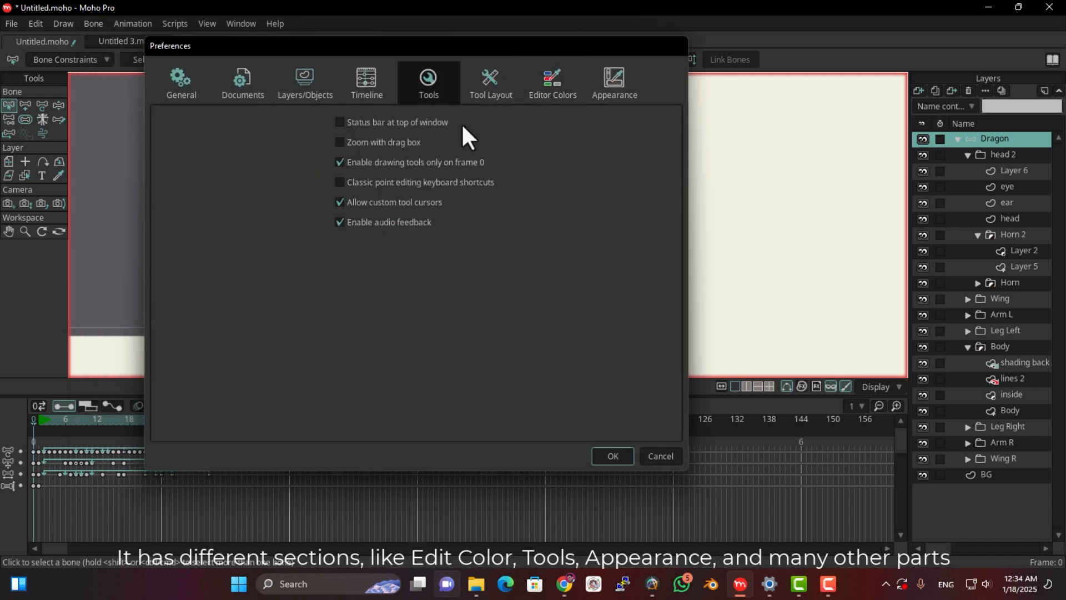
left_click(492, 83)
left_click(625, 89)
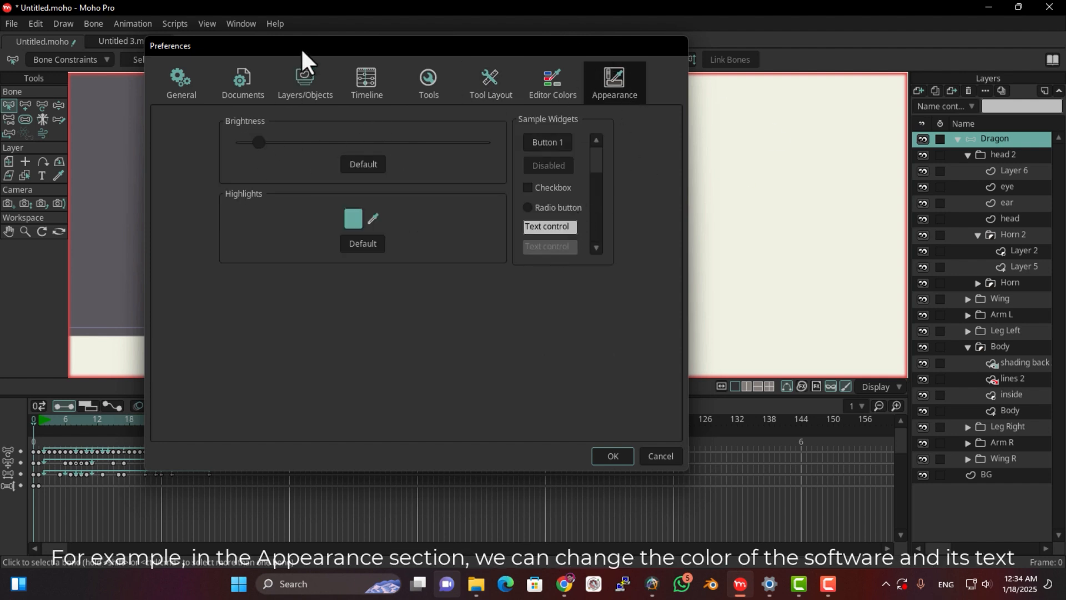
Set the interface appearance to maximum brightness with a bright red highlight color and apply the preferences
left_click_drag(301, 47, 400, 42)
left_click_drag(368, 132, 612, 145)
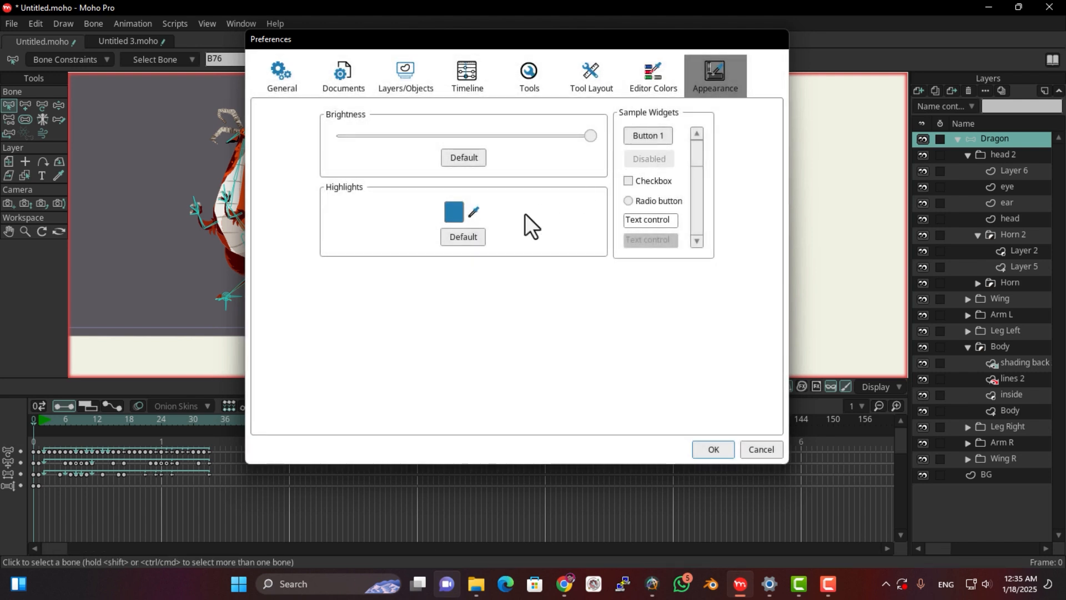
left_click(451, 217)
left_click(825, 126)
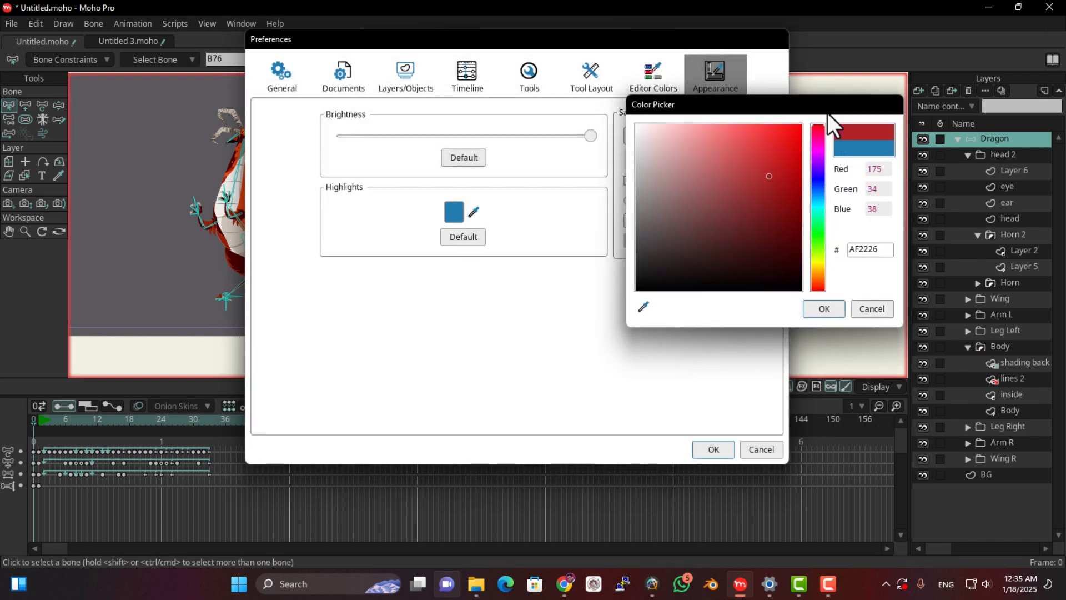
left_click(823, 308)
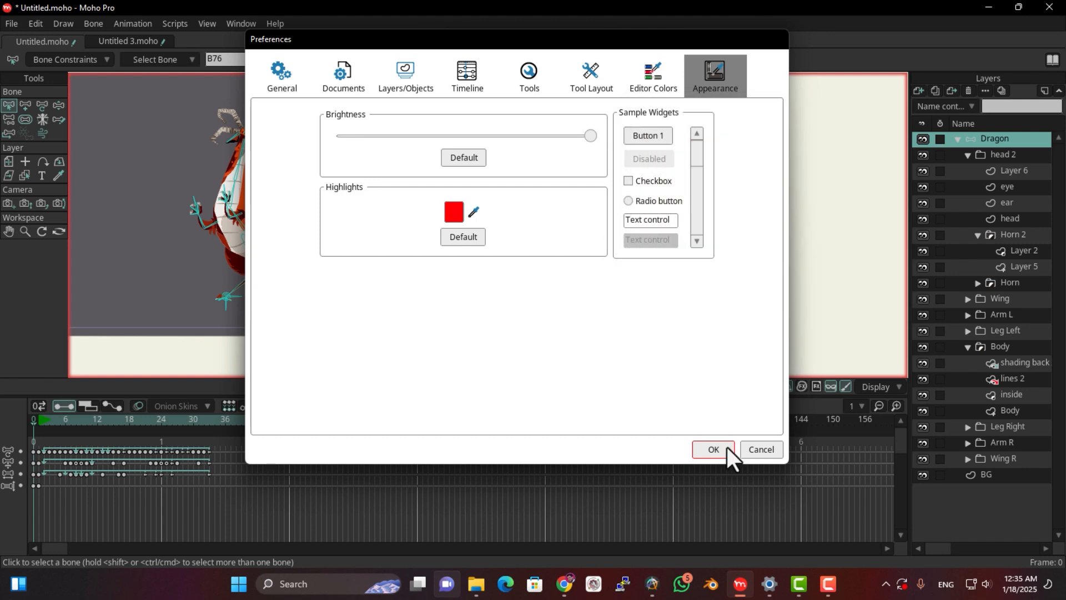
key("Return")
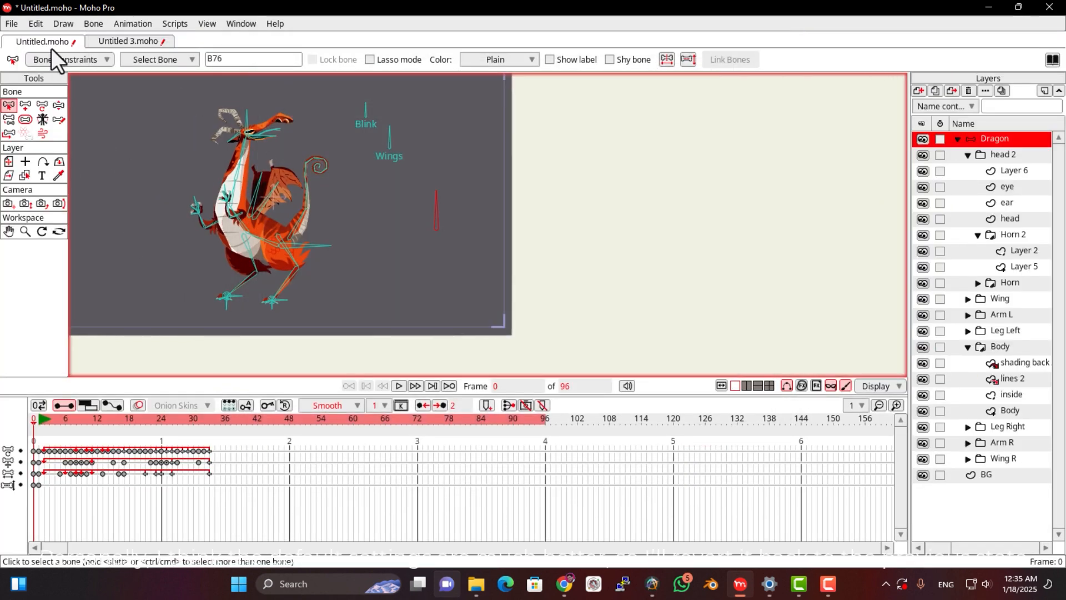
Restore the default brightness and highlight color in the Appearance preferences and apply them
left_click(35, 22)
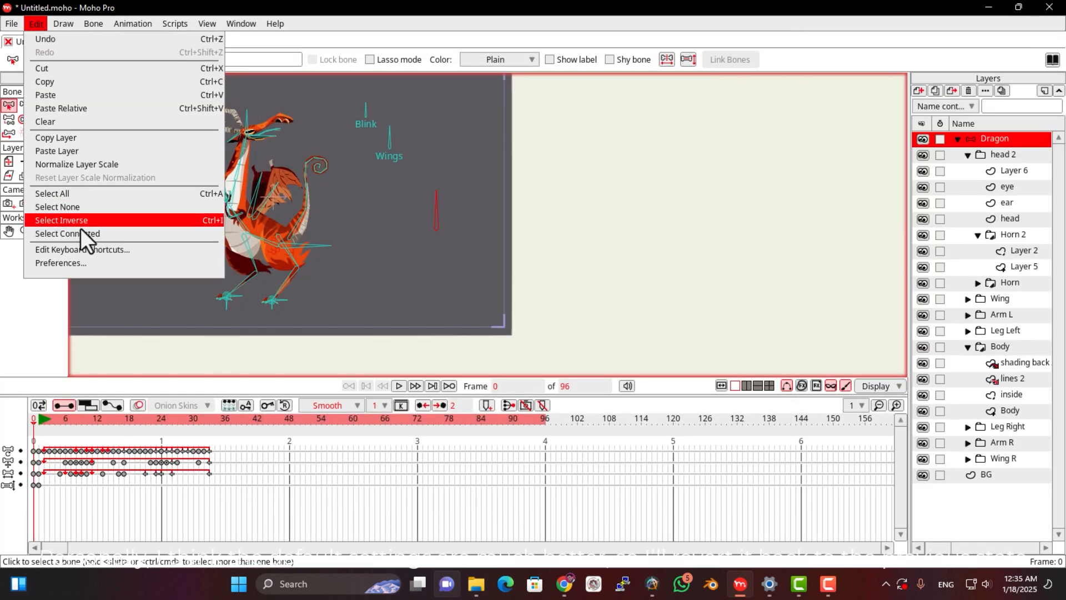
key("Return")
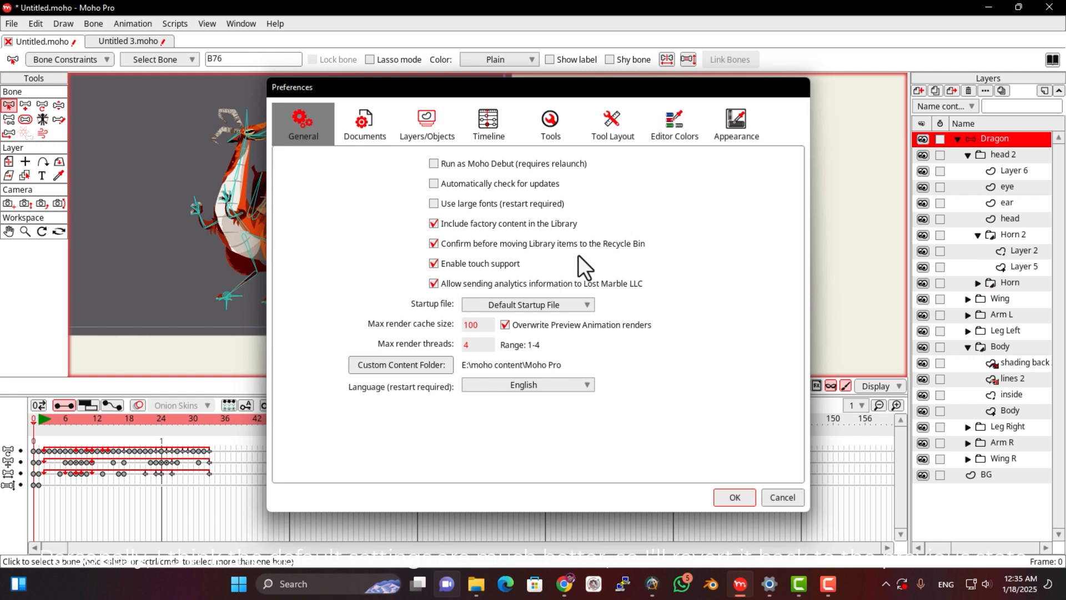
left_click(614, 128)
left_click(732, 129)
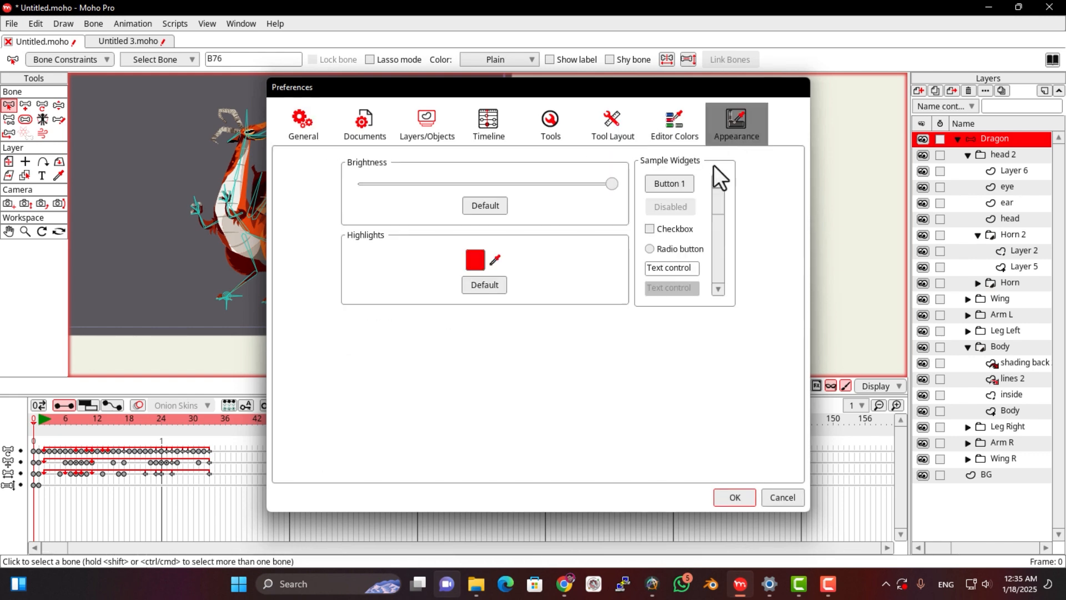
left_click(495, 210)
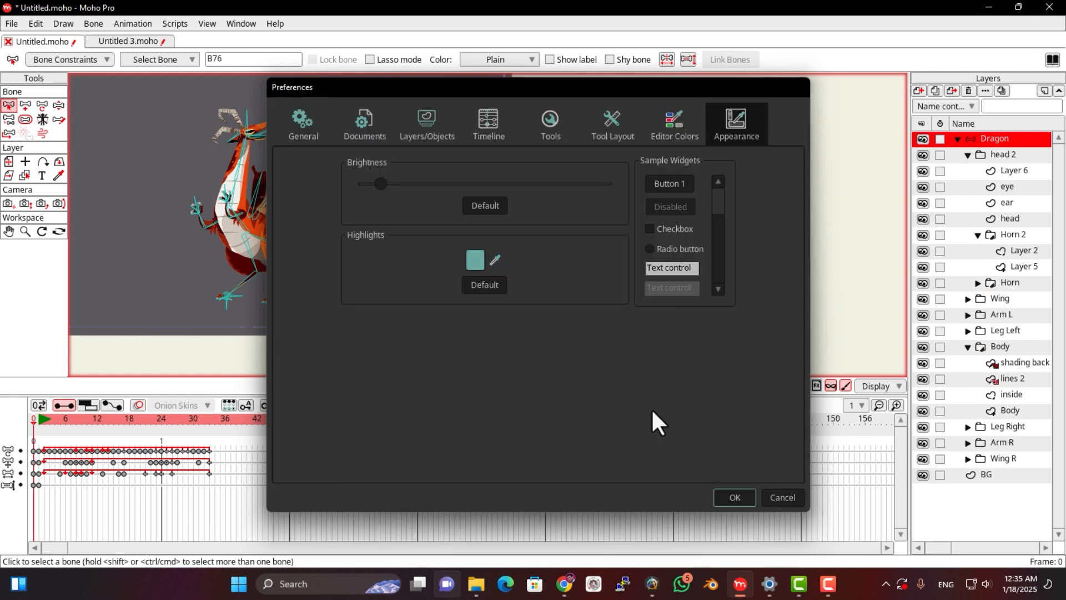
left_click(731, 497)
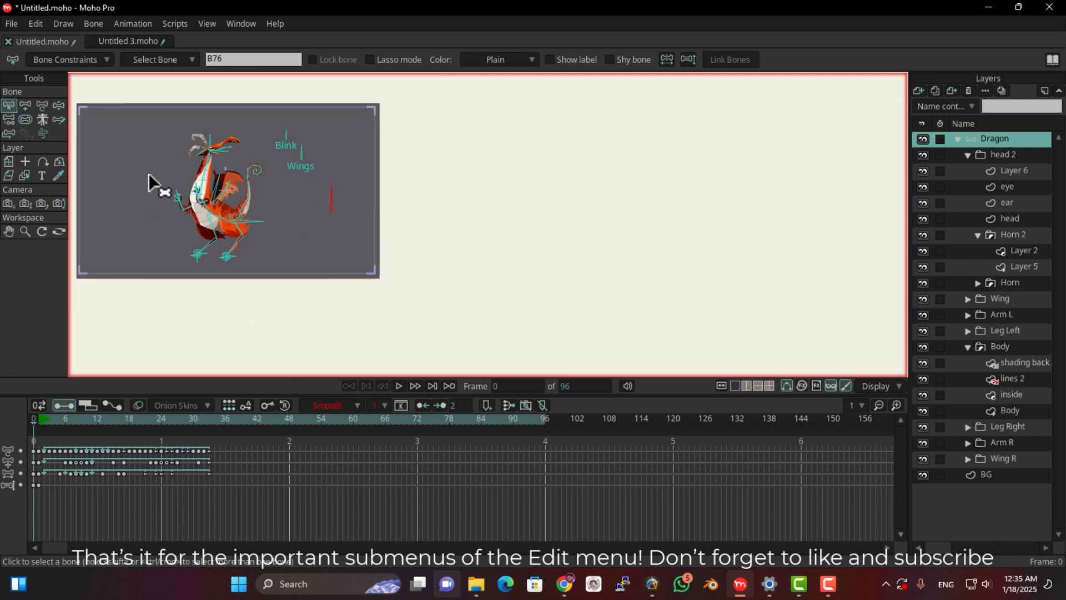
left_click(36, 23)
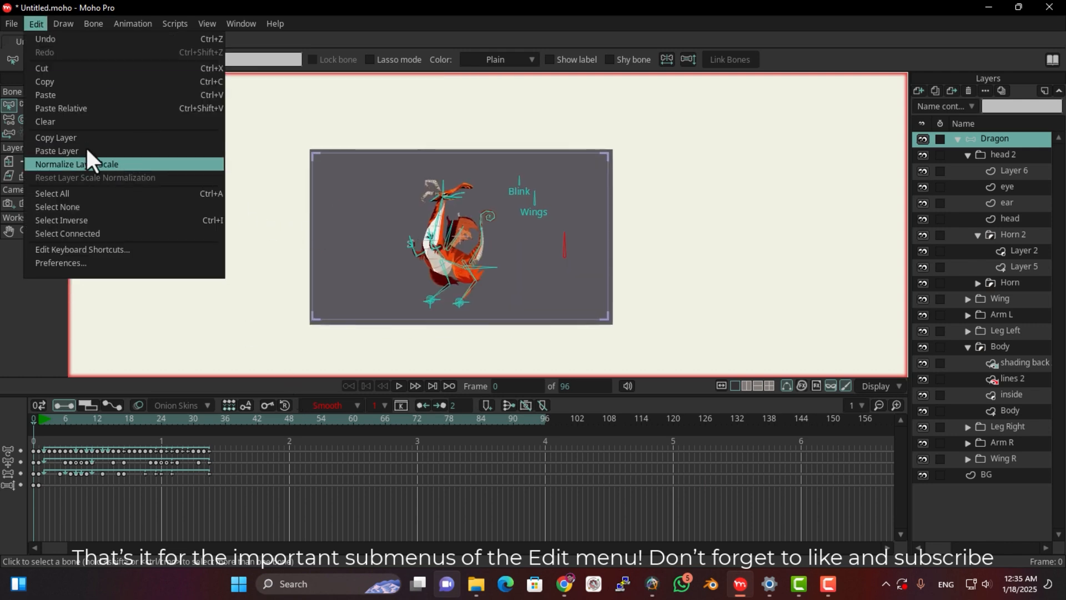